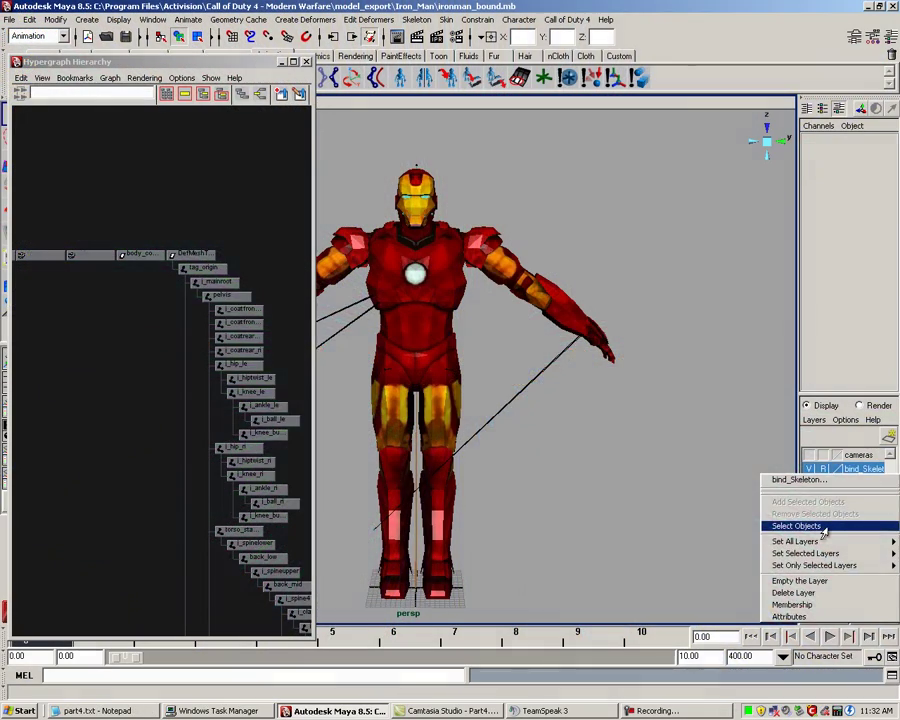
# Select the objects in the bind_Skeleton layer and try rotating the j_shoulder_le joint
pyautogui.click(826, 526)
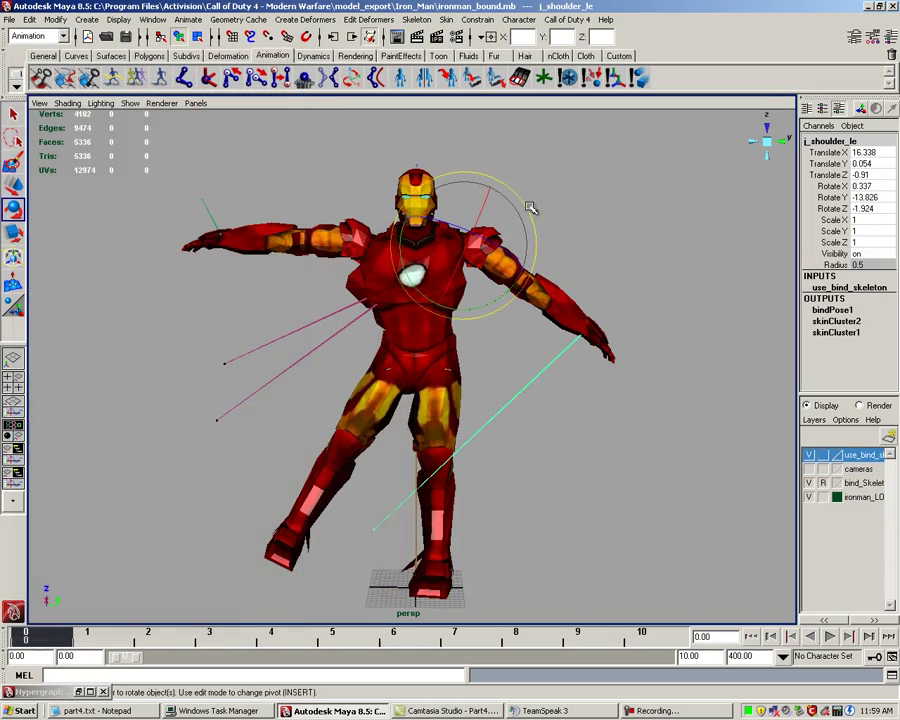
pyautogui.moveTo(530, 207); pyautogui.dragTo(496, 178)
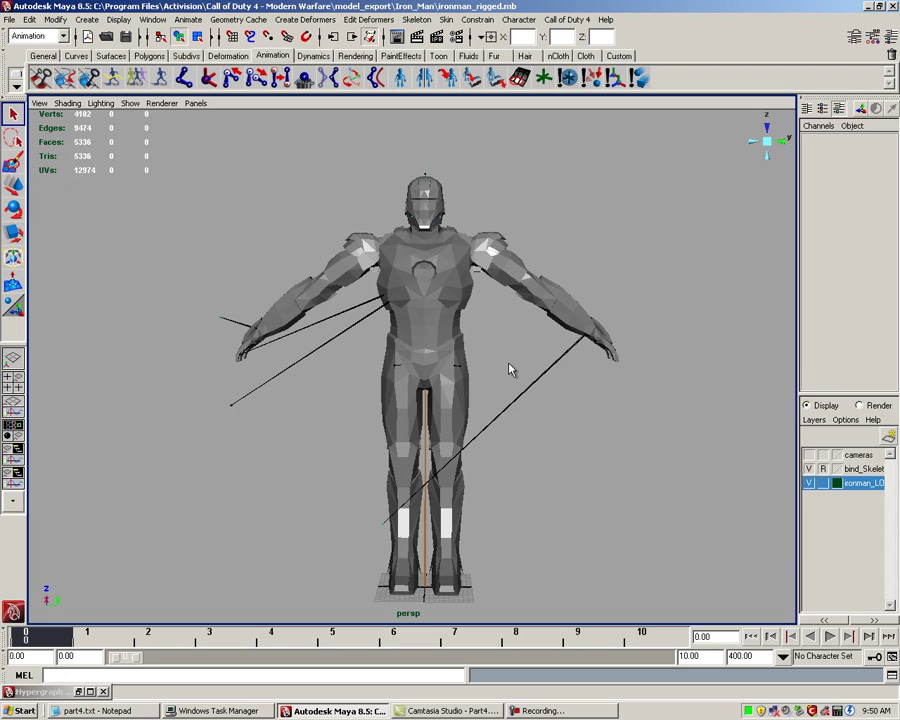
# Delete the main body mesh around the character's right arm, leaving the separate upper-arm piece
pyautogui.keyDown('alt'); pyautogui.moveTo(510, 370); pyautogui.dragTo(383, 346); pyautogui.keyUp('alt')
pyautogui.scroll(6, 378, 342)
pyautogui.keyDown('alt'); pyautogui.moveTo(392, 318); pyautogui.dragTo(416, 338, button='middle'); pyautogui.keyUp('alt')
pyautogui.scroll(8, 430, 335)
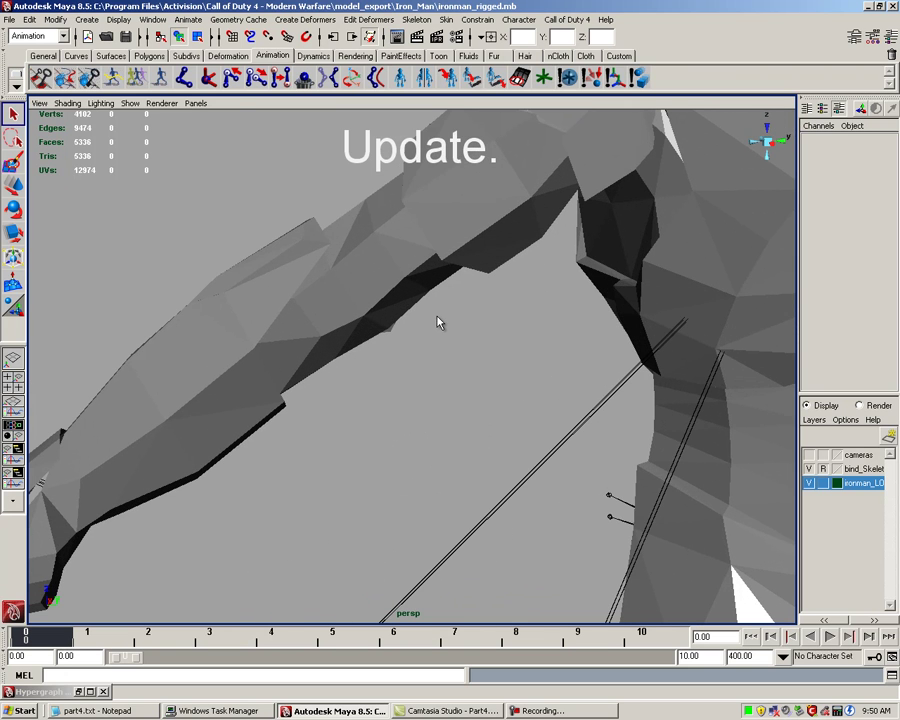
pyautogui.scroll(-3, 446, 315)
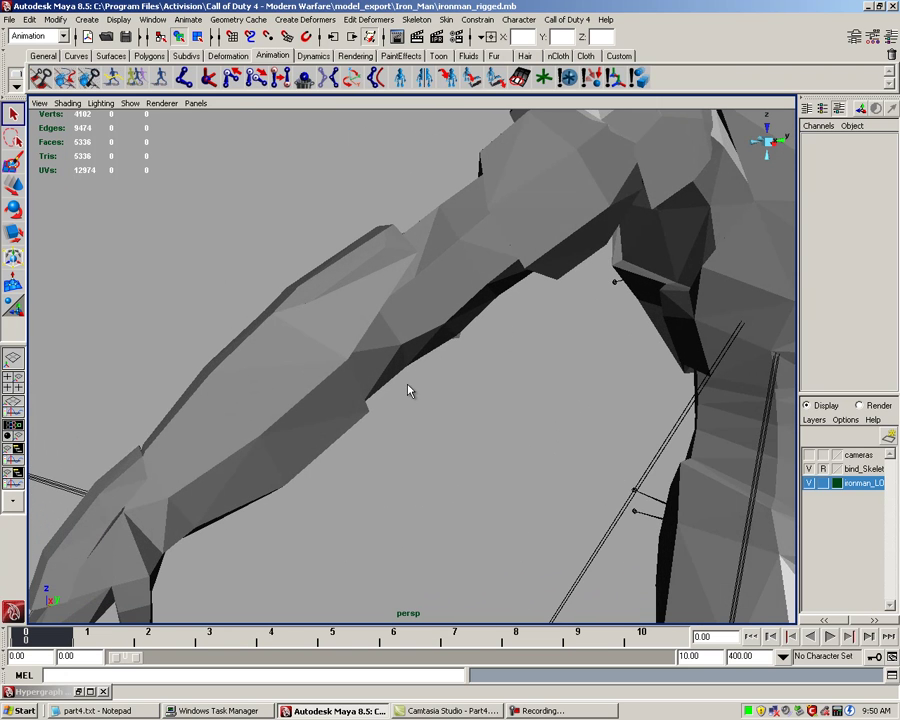
pyautogui.click(362, 416)
pyautogui.press('Delete')
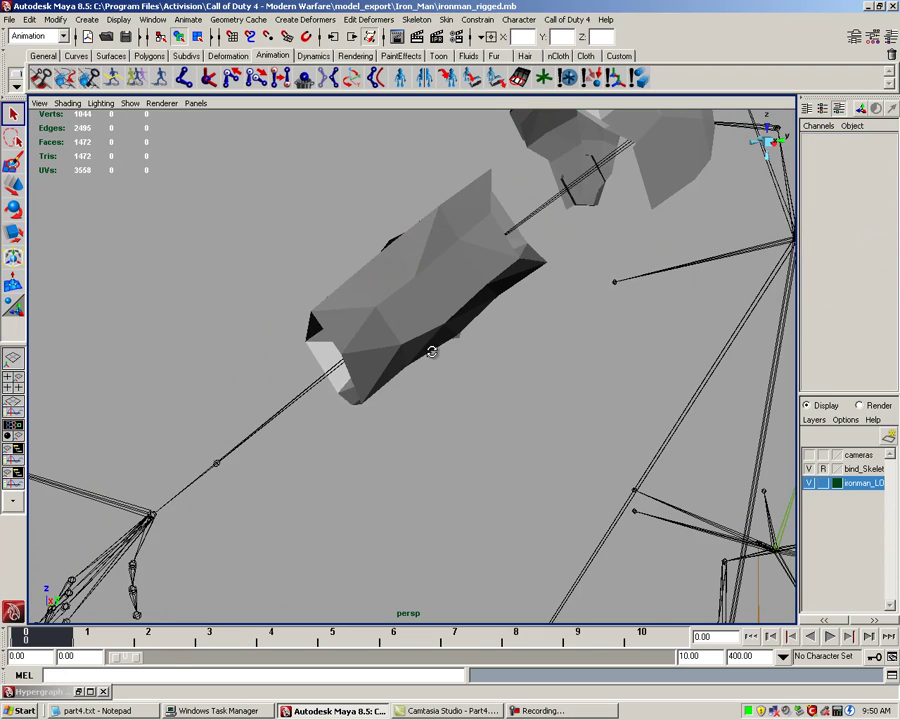
# Select the remaining upper-arm mesh, pick one of its underside edges, and inspect the piece from several angles in wireframe
pyautogui.keyDown('alt'); pyautogui.moveTo(428, 350); pyautogui.dragTo(463, 360); pyautogui.keyUp('alt')
pyautogui.click(485, 350)
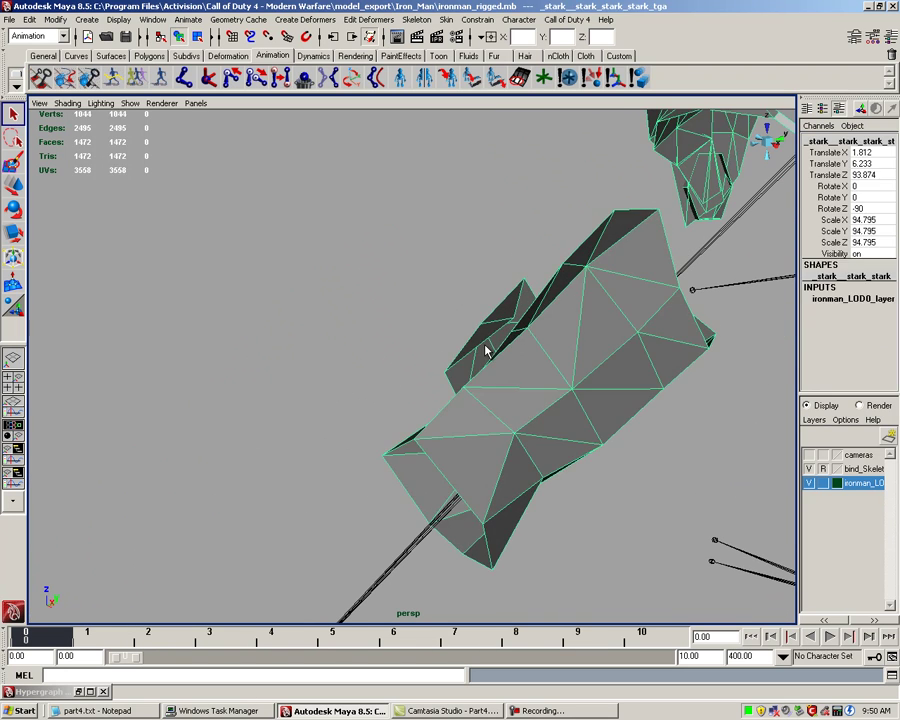
pyautogui.keyDown('alt'); pyautogui.moveTo(485, 350); pyautogui.dragTo(494, 404); pyautogui.keyUp('alt')
pyautogui.moveTo(425, 346); pyautogui.dragTo(420, 326, button='right')
pyautogui.click(393, 357)
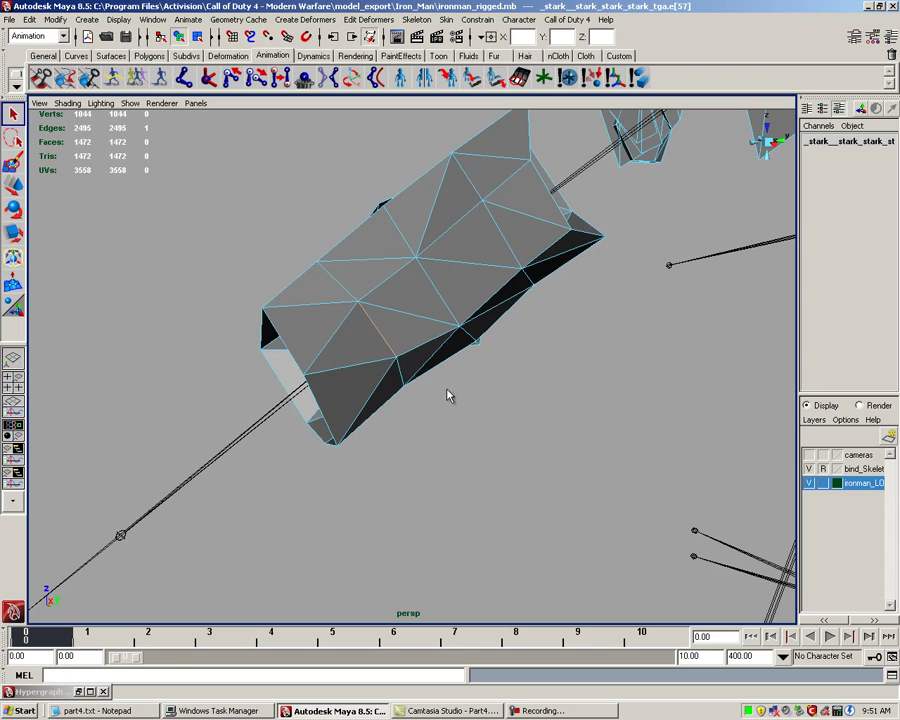
pyautogui.keyDown('alt'); pyautogui.moveTo(450, 394); pyautogui.dragTo(480, 426); pyautogui.keyUp('alt')
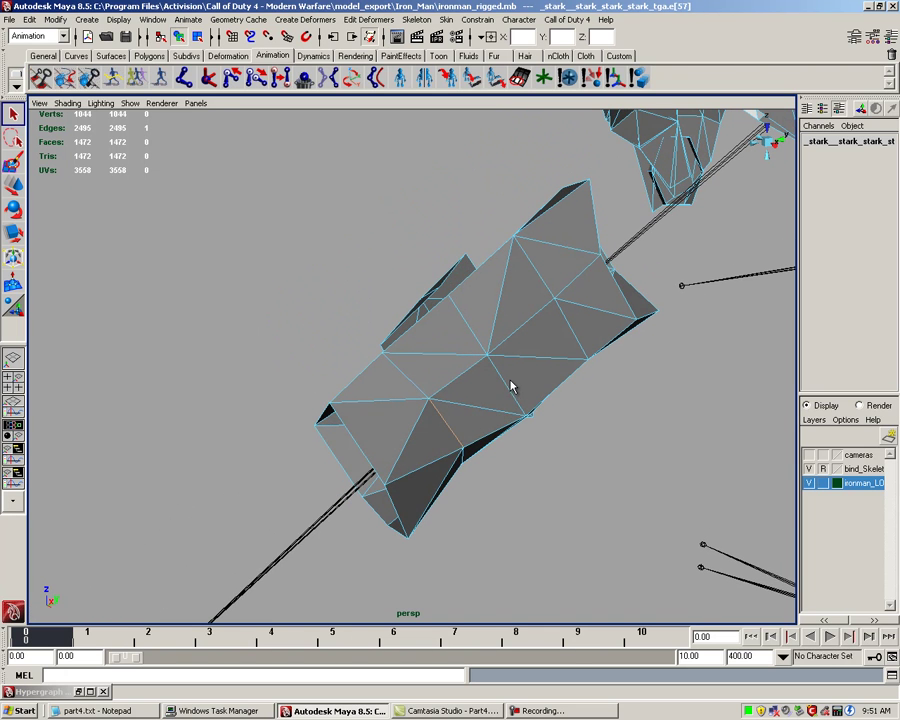
pyautogui.moveTo(548, 430)
pyautogui.keyDown('alt'); pyautogui.mouseDown()
pyautogui.moveTo(524, 400)
pyautogui.moveTo(497, 393)
pyautogui.mouseUp(); pyautogui.keyUp('alt')
pyautogui.press('4')
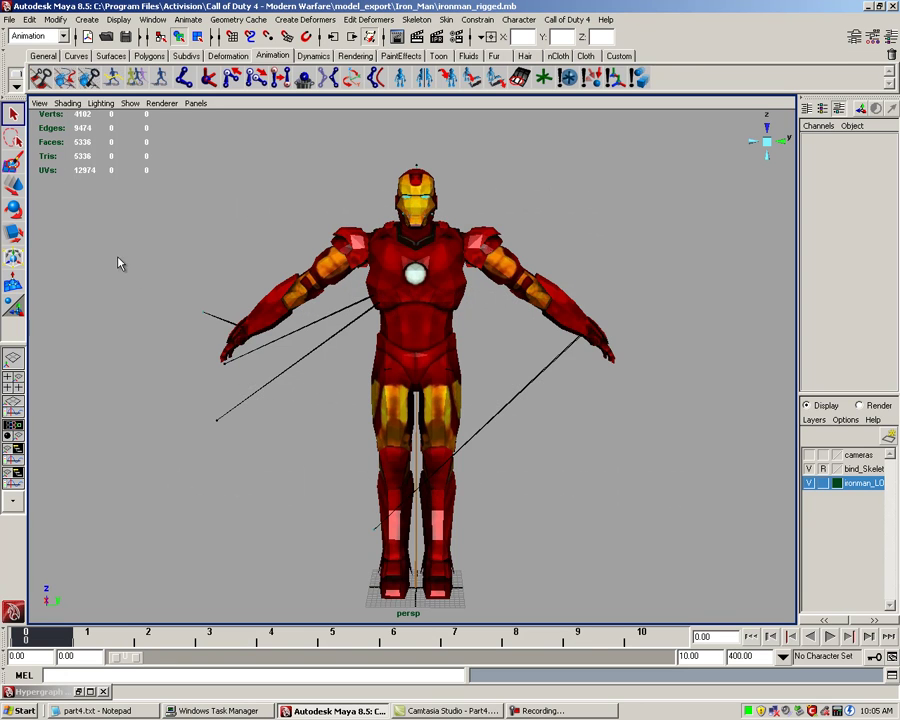
# Save the scene, and save it again as a new file named ironman_bound
pyautogui.click(8, 19)
pyautogui.click(40, 68)
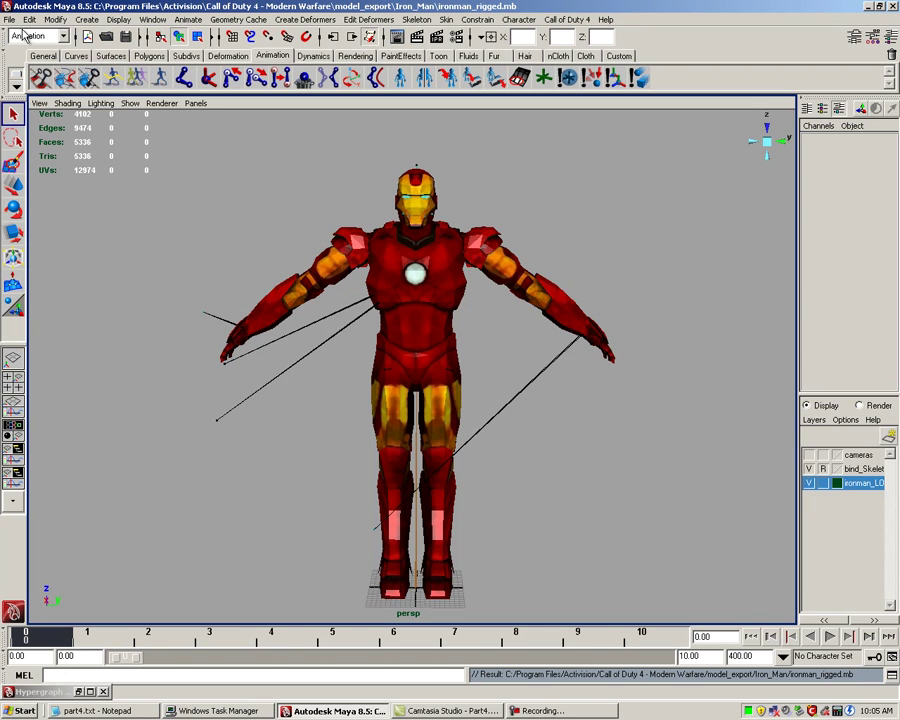
pyautogui.click(8, 19)
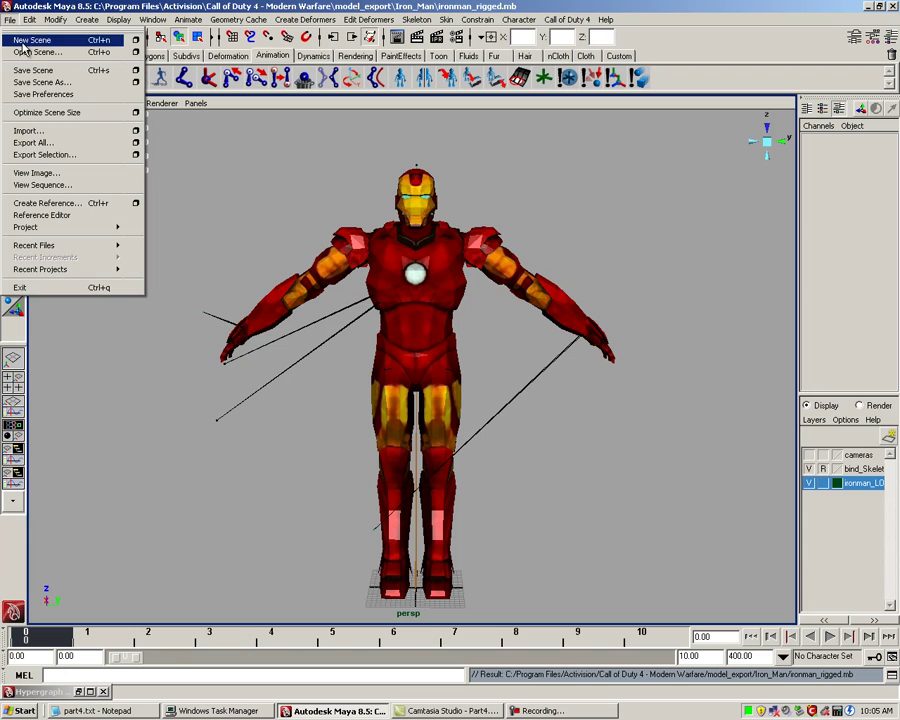
pyautogui.click(42, 84)
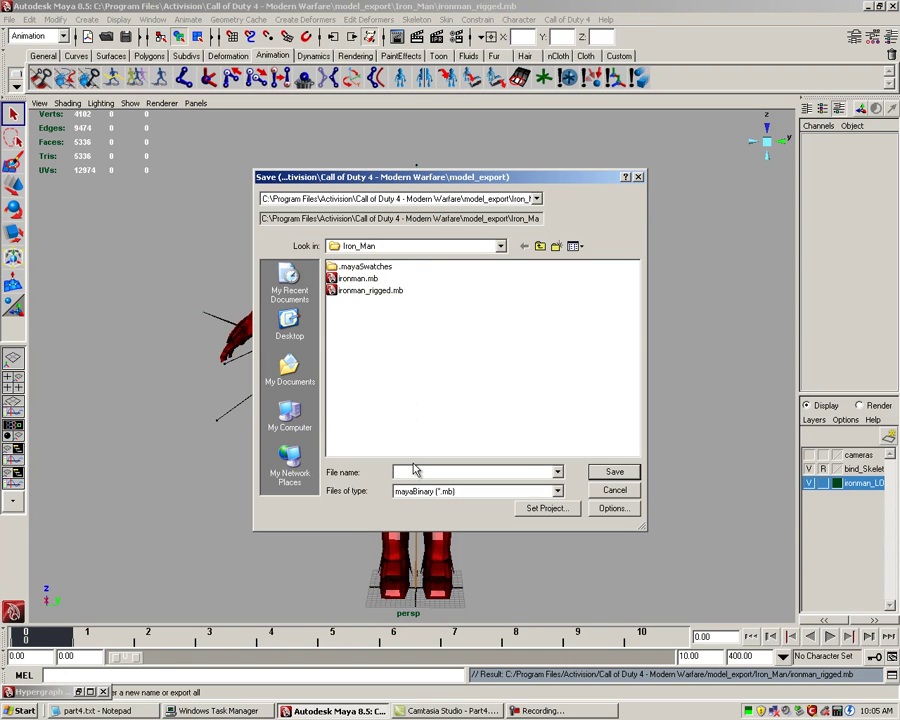
pyautogui.write('ironman_bound')
pyautogui.press('Return')
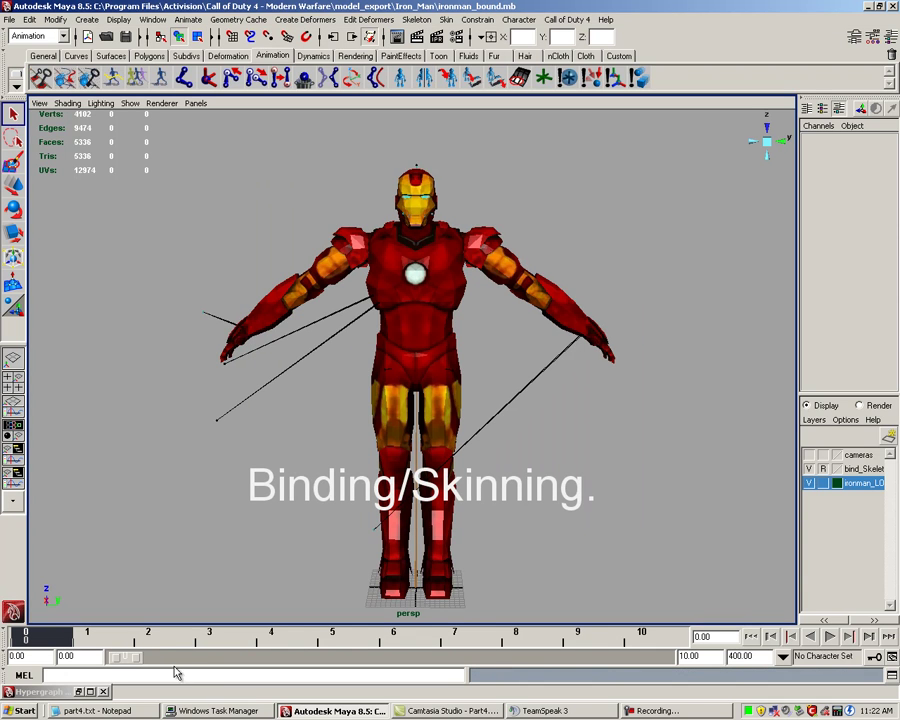
# Restore the Hypergraph Hierarchy window and select all objects in the bind_Skeleton layer
pyautogui.click(79, 692)
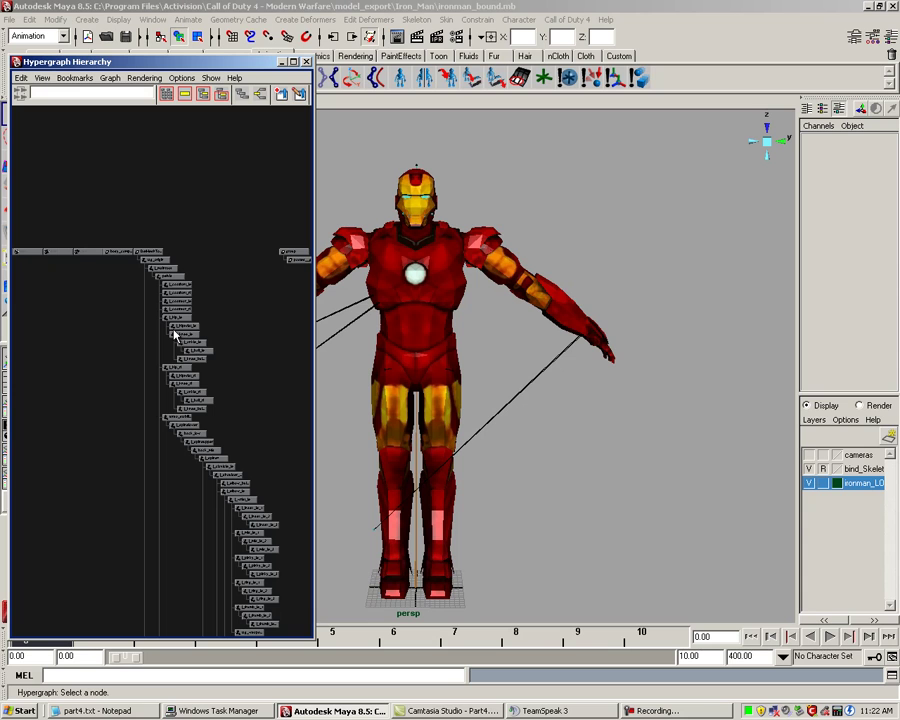
pyautogui.keyDown('alt'); pyautogui.moveTo(175, 337); pyautogui.dragTo(205, 385, button='right'); pyautogui.keyUp('alt')
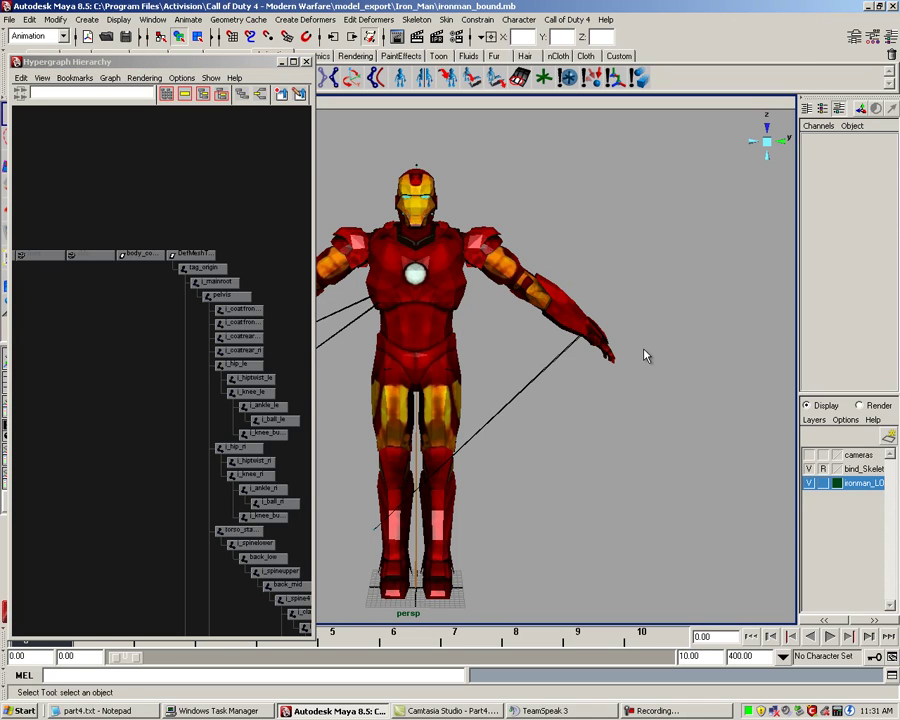
pyautogui.click(857, 469)
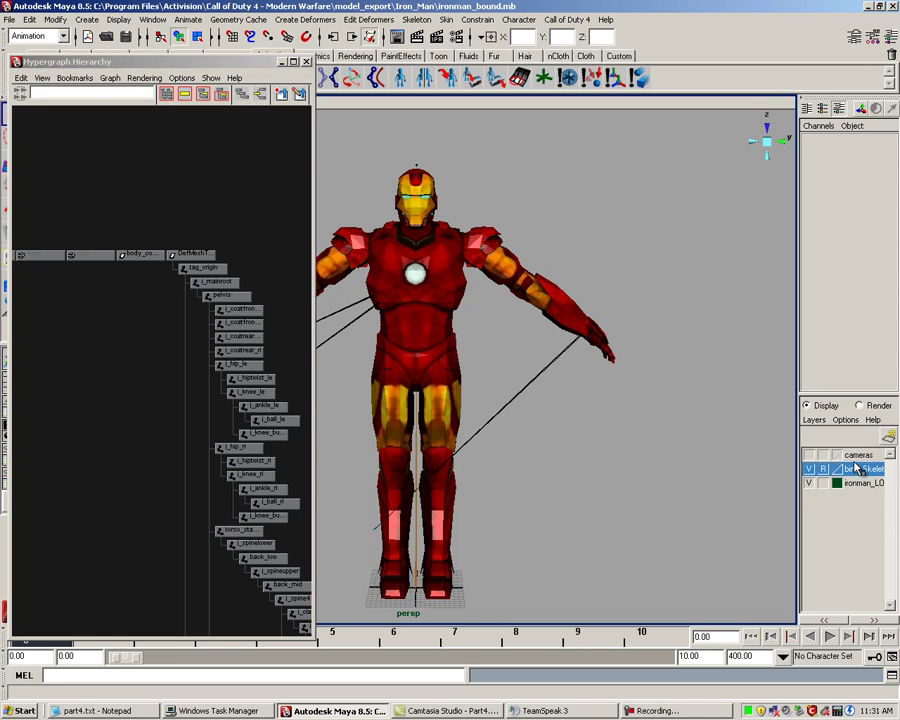
pyautogui.rightClick(857, 469)
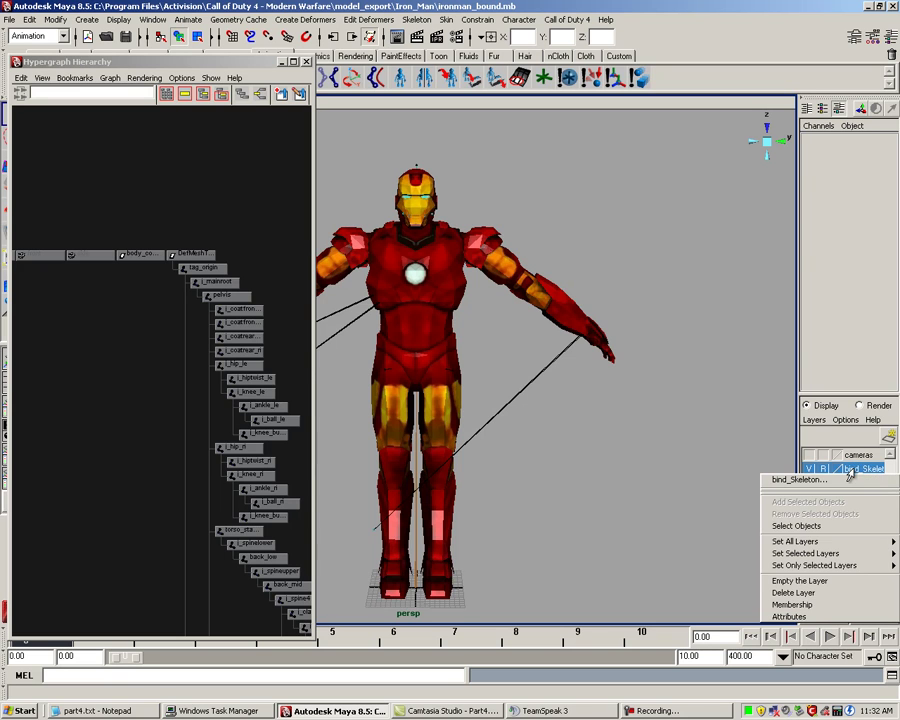
pyautogui.click(823, 527)
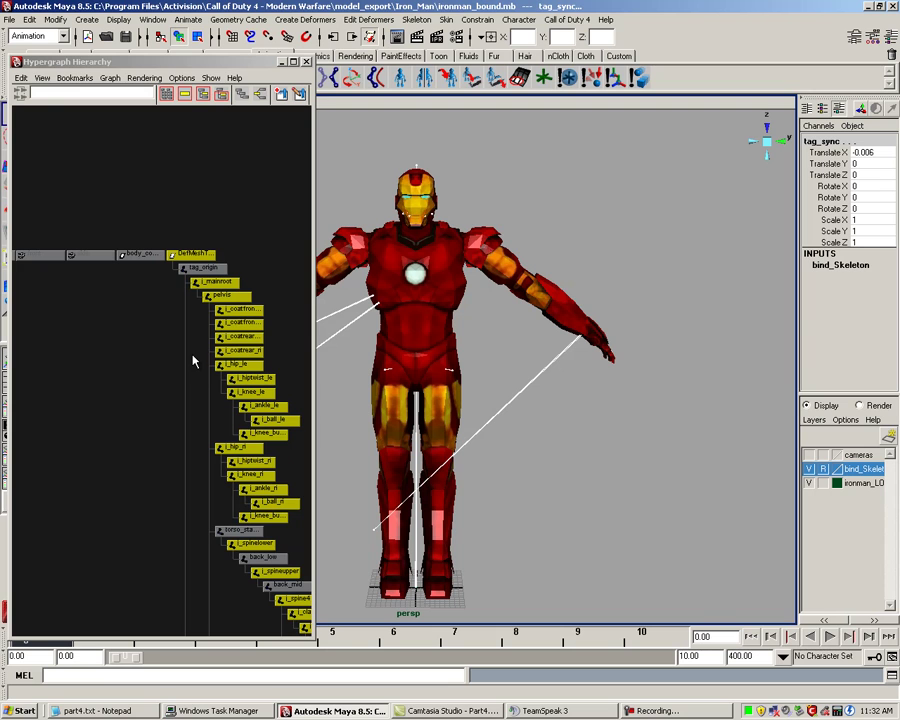
# Deselect the joints j_coatfront_le, j_coatfront_ri, j_coatrear_le and j_coatrear_ri in the hierarchy
pyautogui.keyDown('alt'); pyautogui.moveTo(165, 338); pyautogui.dragTo(143, 305, button='middle'); pyautogui.keyUp('alt')
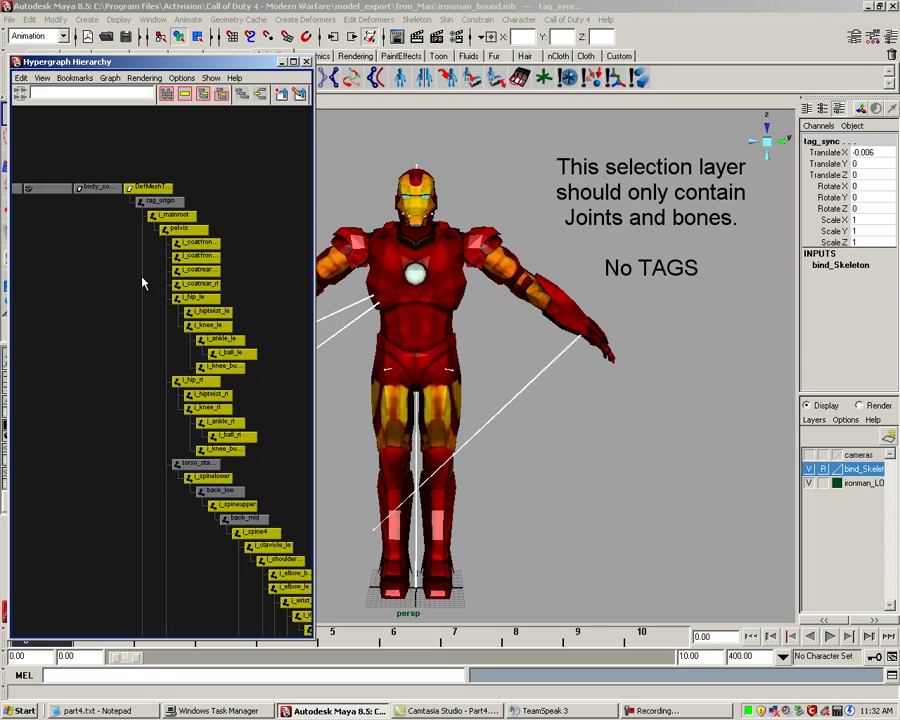
pyautogui.scroll(3, 143, 284)
pyautogui.keyDown('alt'); pyautogui.moveTo(143, 284); pyautogui.dragTo(157, 361, button='middle'); pyautogui.keyUp('alt')
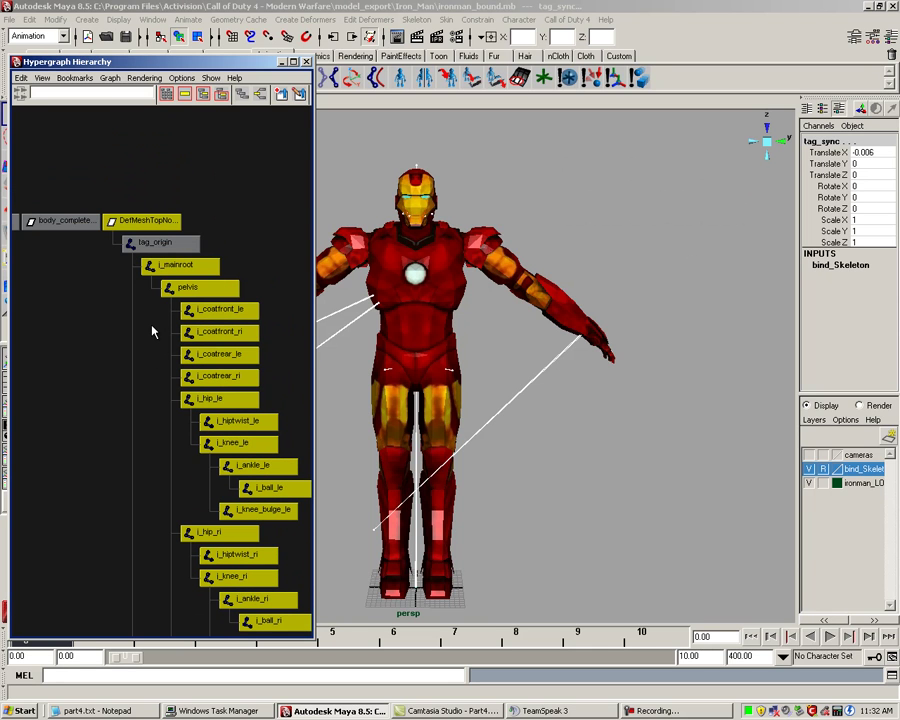
pyautogui.keyDown('alt'); pyautogui.moveTo(155, 327); pyautogui.dragTo(151, 352, button='middle'); pyautogui.keyUp('alt')
pyautogui.keyDown('alt'); pyautogui.moveTo(153, 352); pyautogui.dragTo(236, 281, button='right'); pyautogui.keyUp('alt')
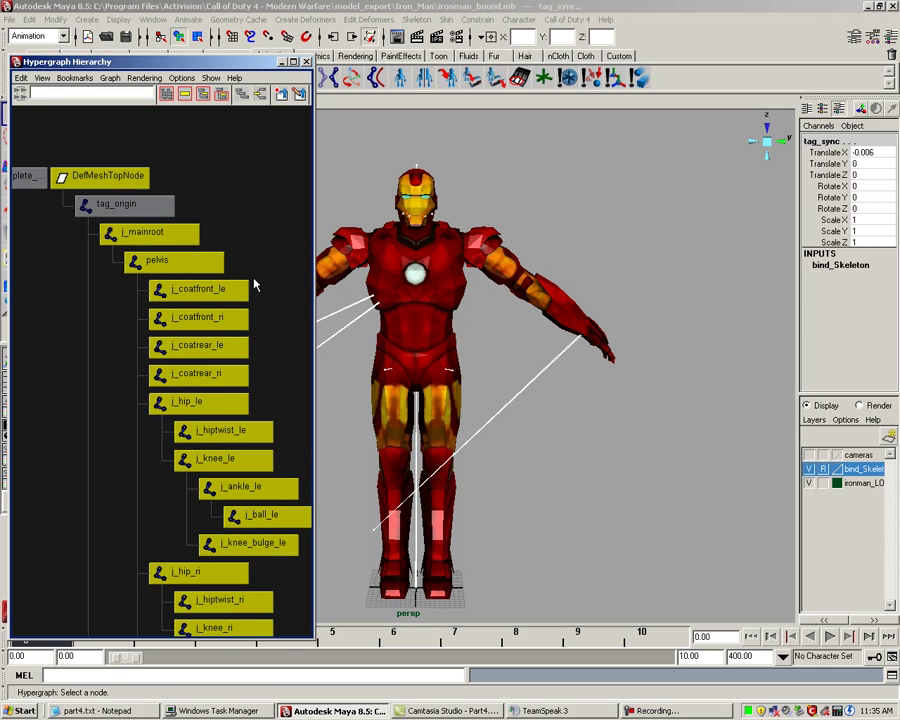
pyautogui.click(227, 316)
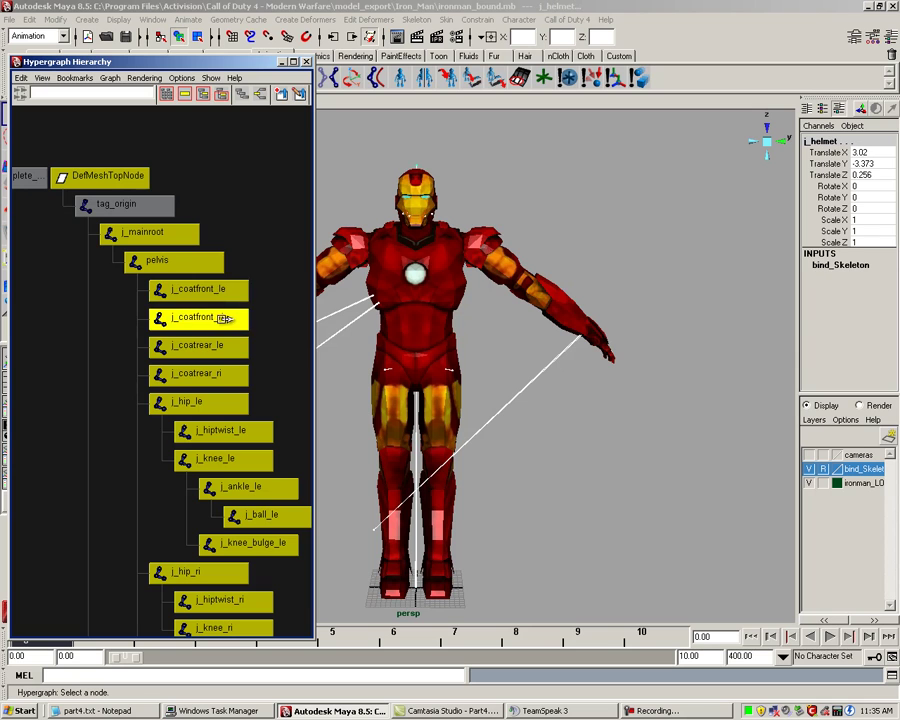
pyautogui.click(227, 290)
pyautogui.keyDown('shift'); pyautogui.click(227, 316); pyautogui.keyUp('shift')
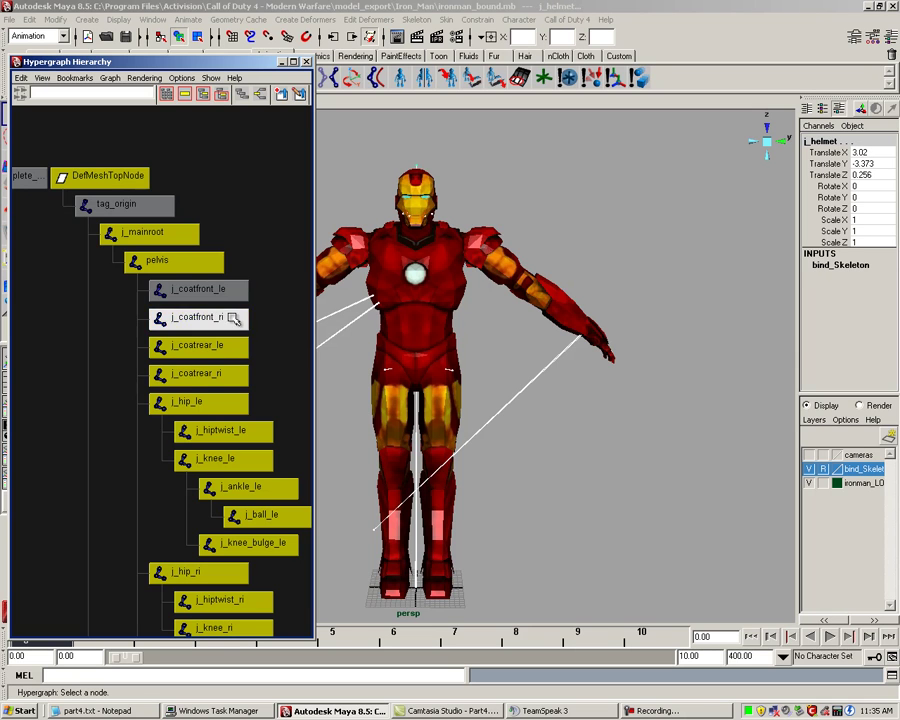
pyautogui.keyDown('shift'); pyautogui.click(232, 345); pyautogui.keyUp('shift')
pyautogui.keyDown('shift'); pyautogui.click(221, 372); pyautogui.keyUp('shift')
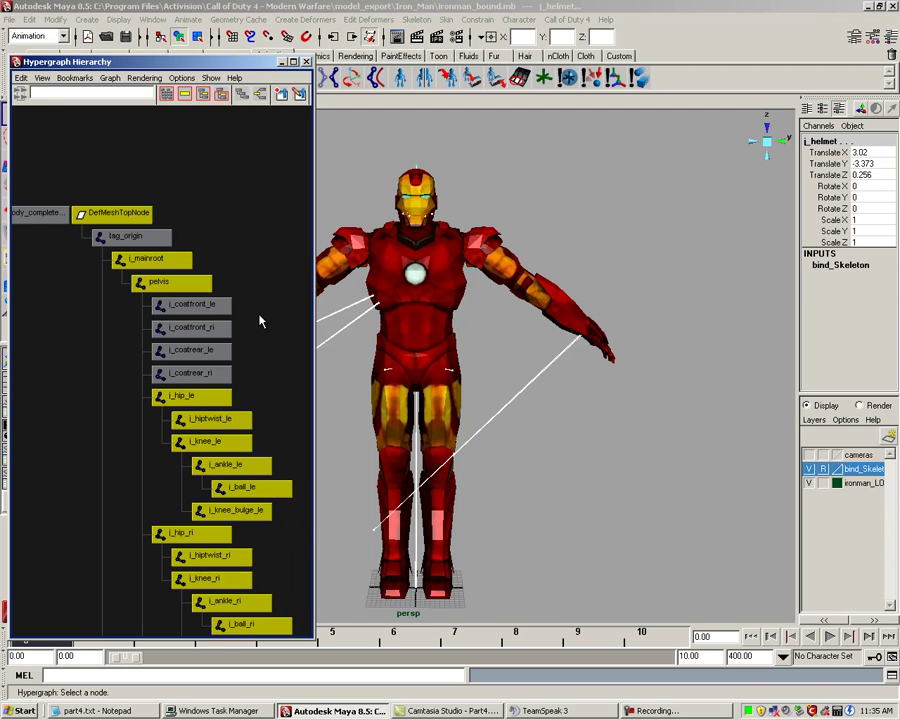
# Remove j_hiptwist_le and j_hiptwist_ri from the joint selection
pyautogui.scroll(-2, 244, 280)
pyautogui.moveTo(237, 253)
pyautogui.keyDown('alt'); pyautogui.mouseDown(button='middle')
pyautogui.moveTo(230, 226)
pyautogui.moveTo(231, 271)
pyautogui.moveTo(221, 243)
pyautogui.mouseUp(button='middle'); pyautogui.keyUp('alt')
pyautogui.scroll(2, 226, 253)
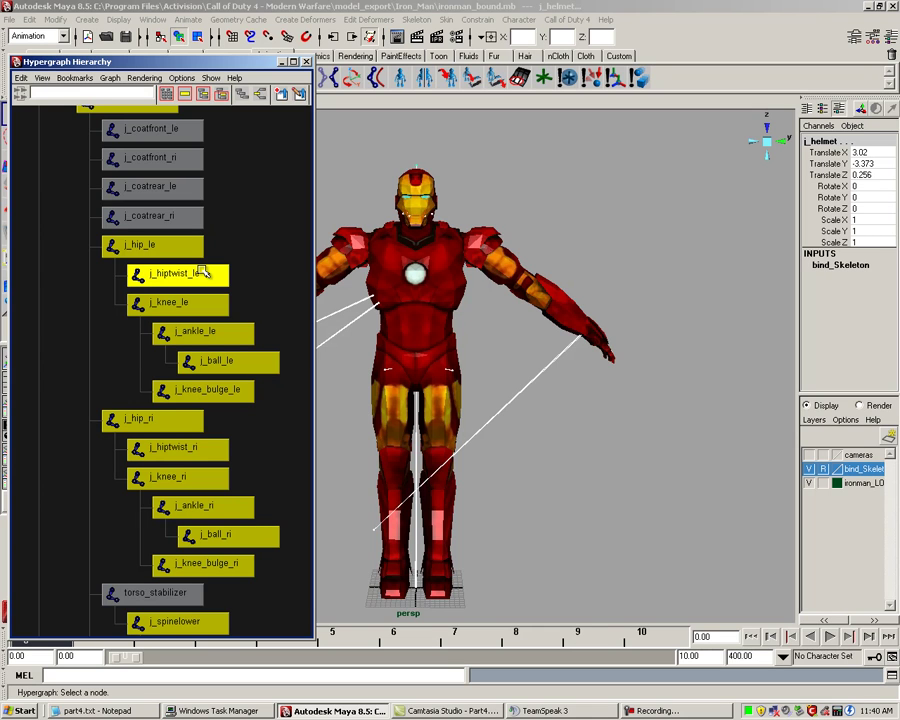
pyautogui.keyDown('ctrl'); pyautogui.click(203, 273); pyautogui.keyUp('ctrl')
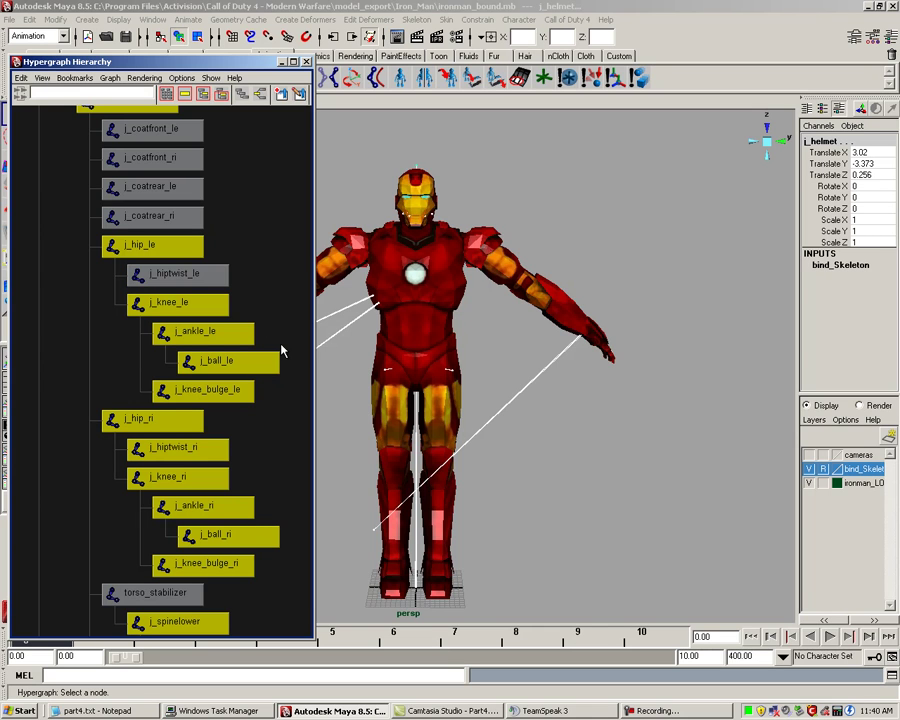
pyautogui.keyDown('ctrl'); pyautogui.click(219, 447); pyautogui.keyUp('ctrl')
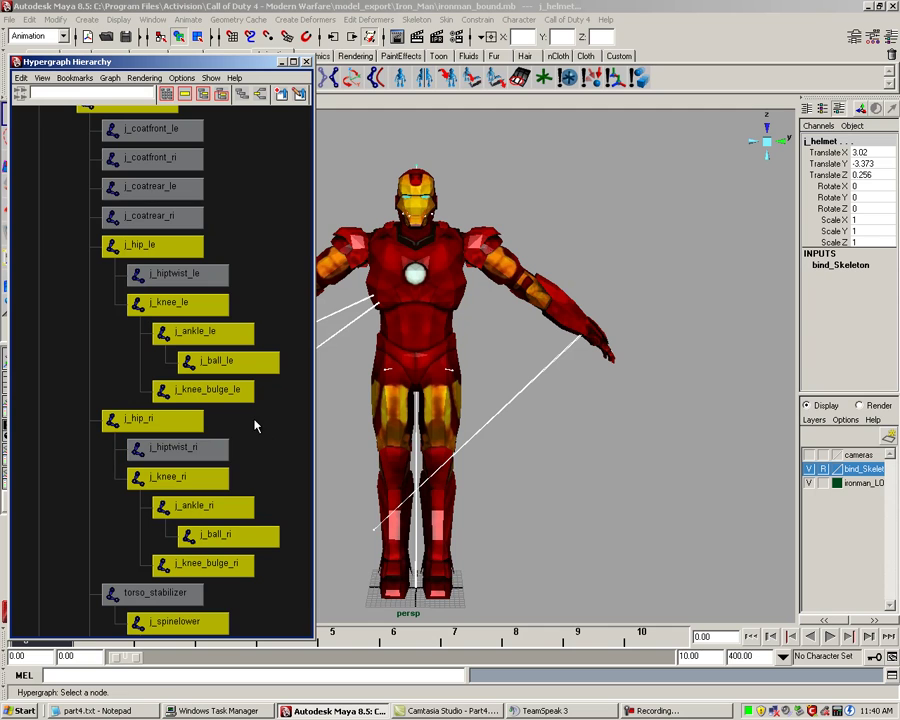
# Check the rest of the hierarchy, from the spine through the hands and head to the tag nodes, for which nodes are selected
pyautogui.scroll(-6, 254, 420)
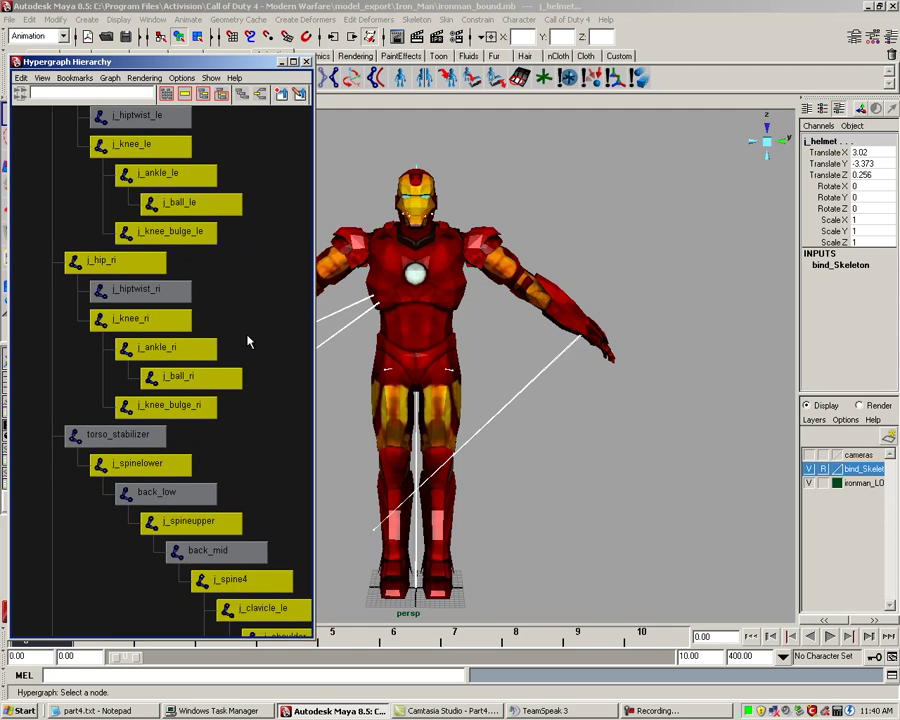
pyautogui.scroll(-1, 256, 340)
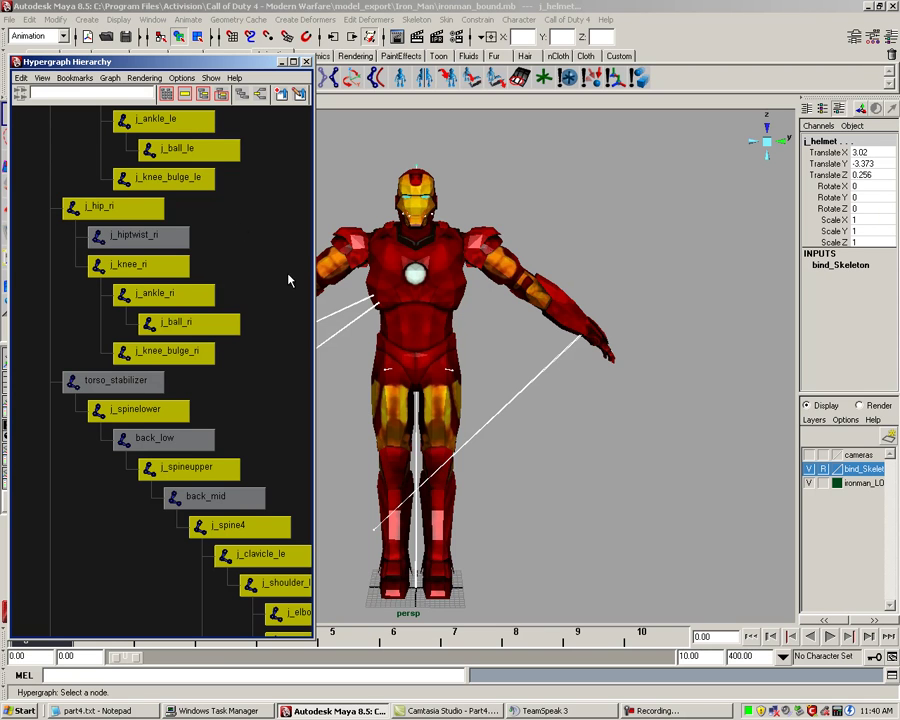
pyautogui.scroll(-2, 258, 280)
pyautogui.keyDown('alt'); pyautogui.moveTo(271, 271); pyautogui.dragTo(267, 257, button='middle'); pyautogui.keyUp('alt')
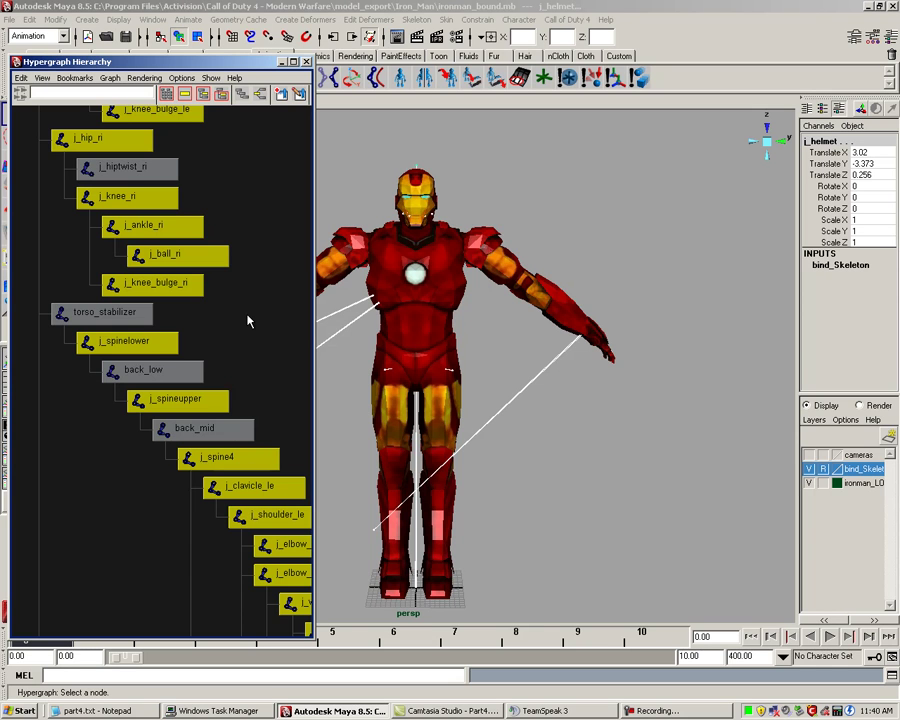
pyautogui.keyDown('alt'); pyautogui.moveTo(247, 360); pyautogui.dragTo(246, 323, button='middle'); pyautogui.keyUp('alt')
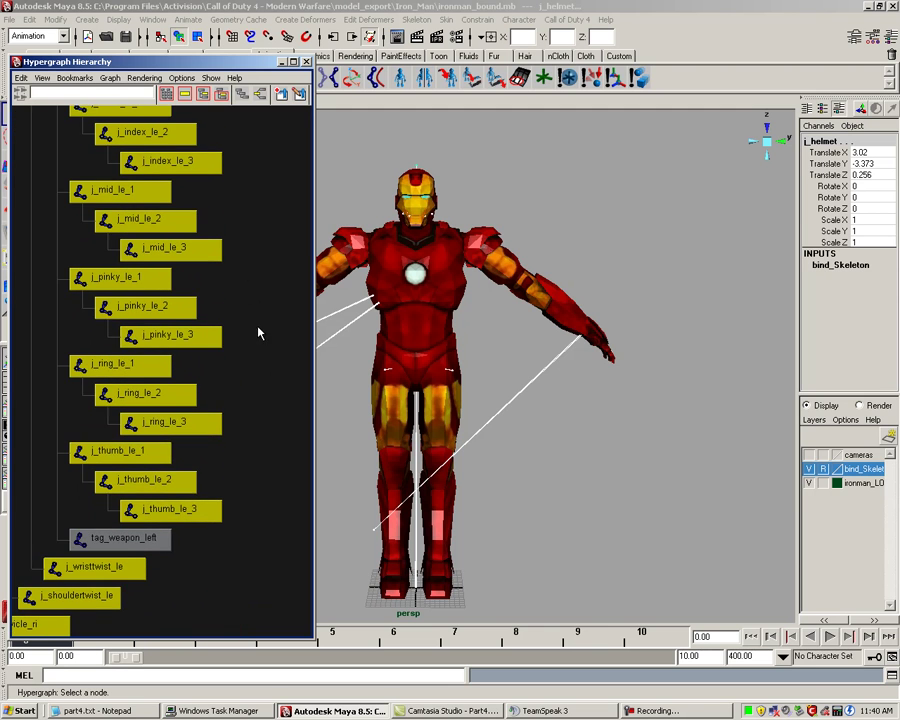
pyautogui.moveTo(258, 333)
pyautogui.keyDown('alt'); pyautogui.mouseDown(button='middle')
pyautogui.moveTo(254, 362)
pyautogui.moveTo(254, 316)
pyautogui.moveTo(256, 359)
pyautogui.moveTo(255, 349)
pyautogui.mouseUp(button='middle'); pyautogui.keyUp('alt')
pyautogui.click(148, 347)
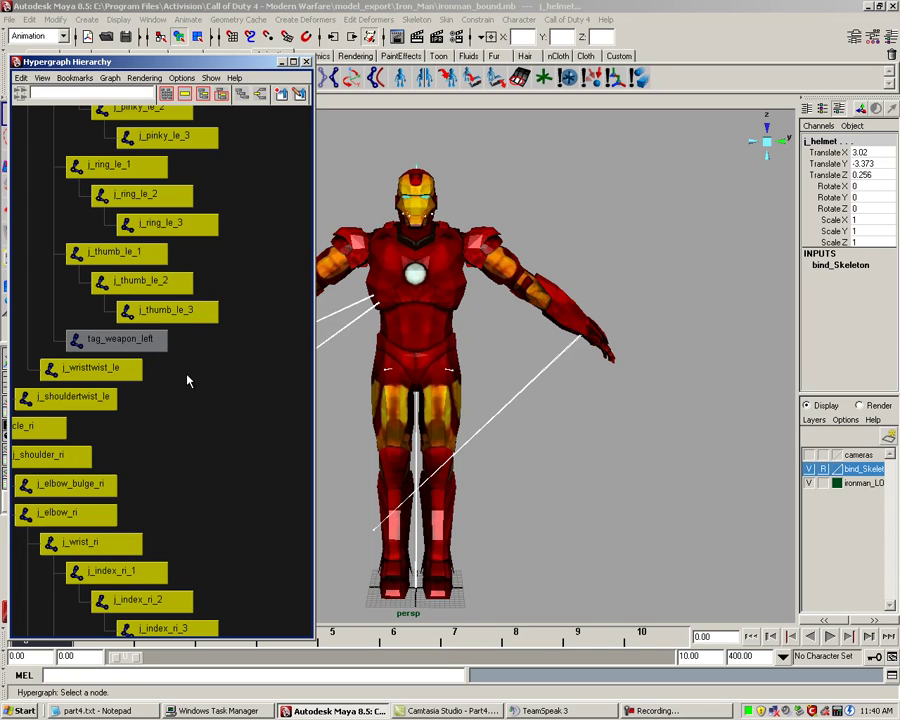
pyautogui.moveTo(224, 413)
pyautogui.keyDown('alt'); pyautogui.mouseDown(button='middle')
pyautogui.moveTo(239, 348)
pyautogui.moveTo(252, 376)
pyautogui.moveTo(247, 327)
pyautogui.moveTo(247, 352)
pyautogui.moveTo(237, 320)
pyautogui.moveTo(239, 348)
pyautogui.moveTo(261, 371)
pyautogui.moveTo(254, 345)
pyautogui.moveTo(238, 430)
pyautogui.moveTo(243, 348)
pyautogui.moveTo(228, 437)
pyautogui.moveTo(225, 366)
pyautogui.moveTo(236, 352)
pyautogui.moveTo(241, 410)
pyautogui.mouseUp(button='middle'); pyautogui.keyUp('alt')
pyautogui.keyDown('alt'); pyautogui.moveTo(238, 519); pyautogui.dragTo(239, 340, button='middle'); pyautogui.keyUp('alt')
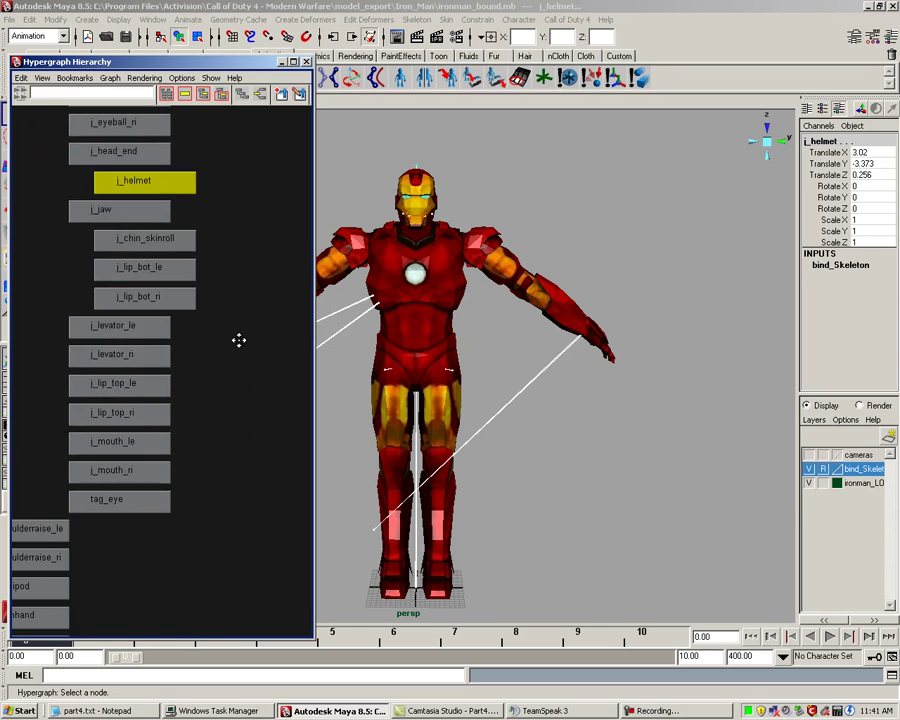
pyautogui.keyDown('alt'); pyautogui.moveTo(227, 452); pyautogui.dragTo(227, 366, button='middle'); pyautogui.keyUp('alt')
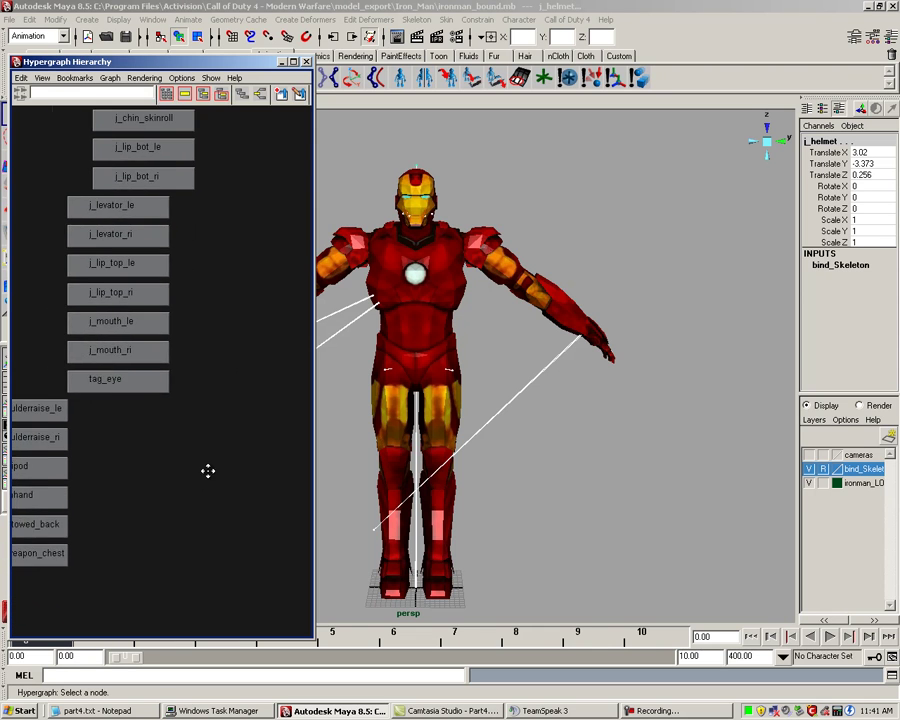
pyautogui.keyDown('alt'); pyautogui.moveTo(207, 470); pyautogui.dragTo(254, 448, button='middle'); pyautogui.keyUp('alt')
pyautogui.keyDown('alt'); pyautogui.moveTo(194, 503); pyautogui.dragTo(262, 426, button='middle'); pyautogui.keyUp('alt')
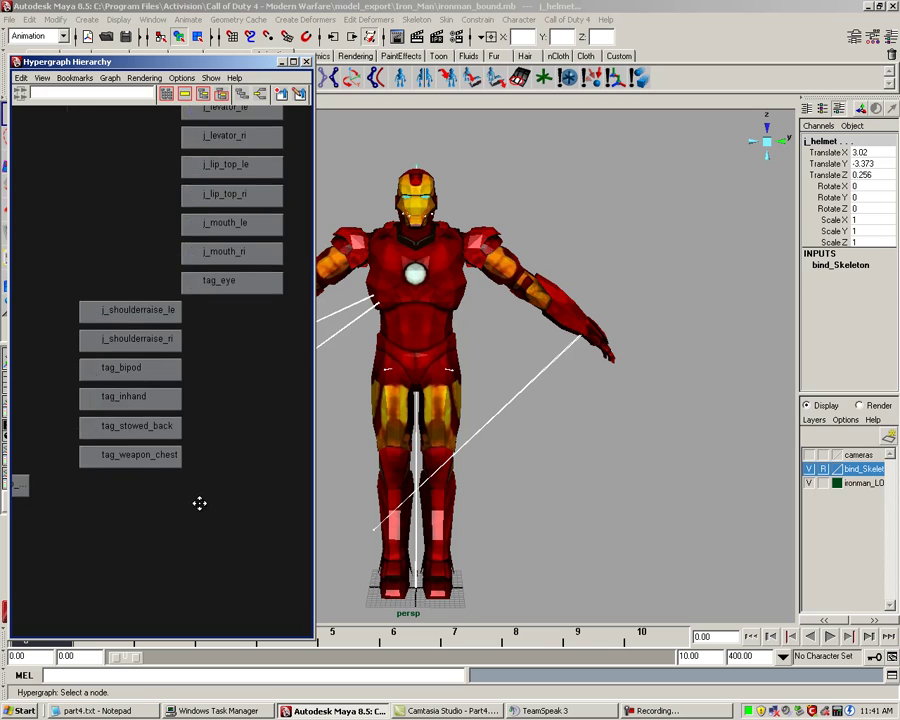
# Review the hierarchy again, from tag_sync and the face joints up to the hand joints, to check which nodes are selected
pyautogui.keyDown('alt'); pyautogui.moveTo(199, 503); pyautogui.dragTo(258, 483, button='middle'); pyautogui.keyUp('alt')
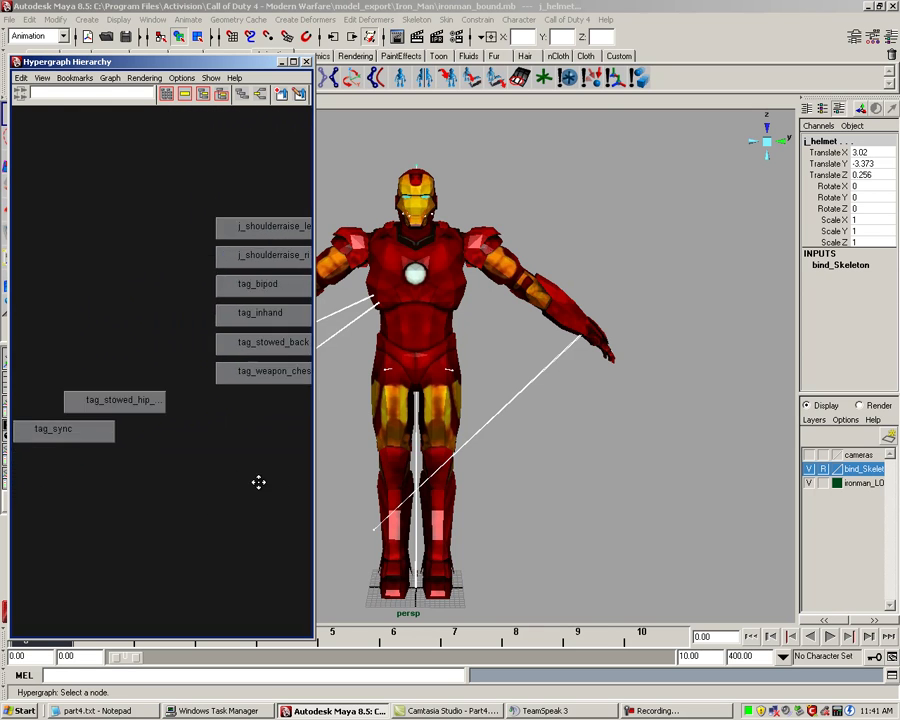
pyautogui.keyDown('alt'); pyautogui.moveTo(190, 496); pyautogui.dragTo(147, 478, button='middle'); pyautogui.keyUp('alt')
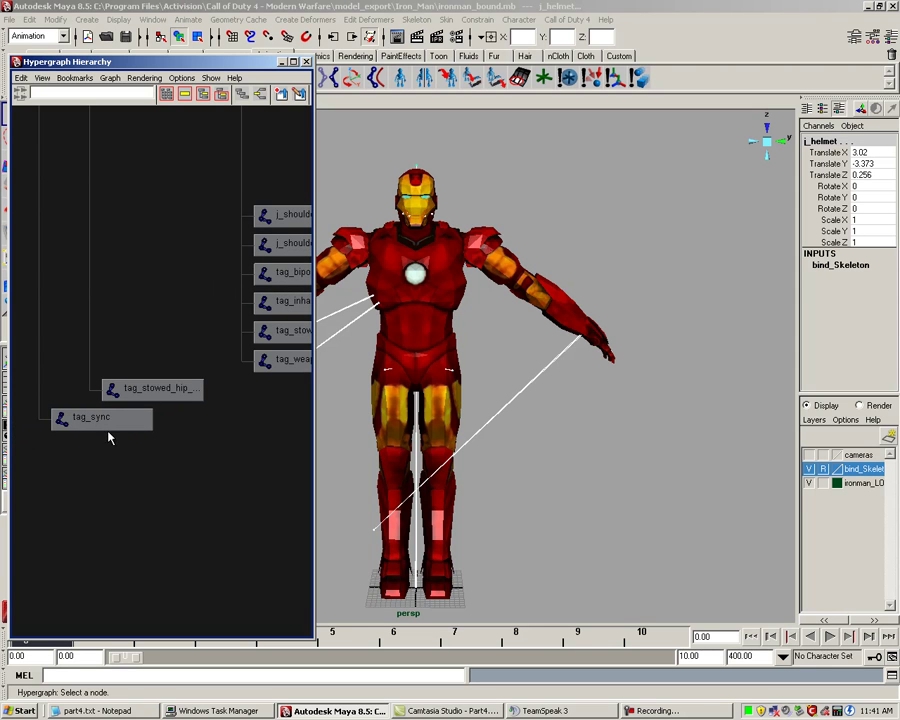
pyautogui.keyDown('alt'); pyautogui.moveTo(193, 478); pyautogui.dragTo(117, 418, button='middle'); pyautogui.keyUp('alt')
pyautogui.keyDown('alt'); pyautogui.moveTo(190, 458); pyautogui.dragTo(186, 442, button='middle'); pyautogui.keyUp('alt')
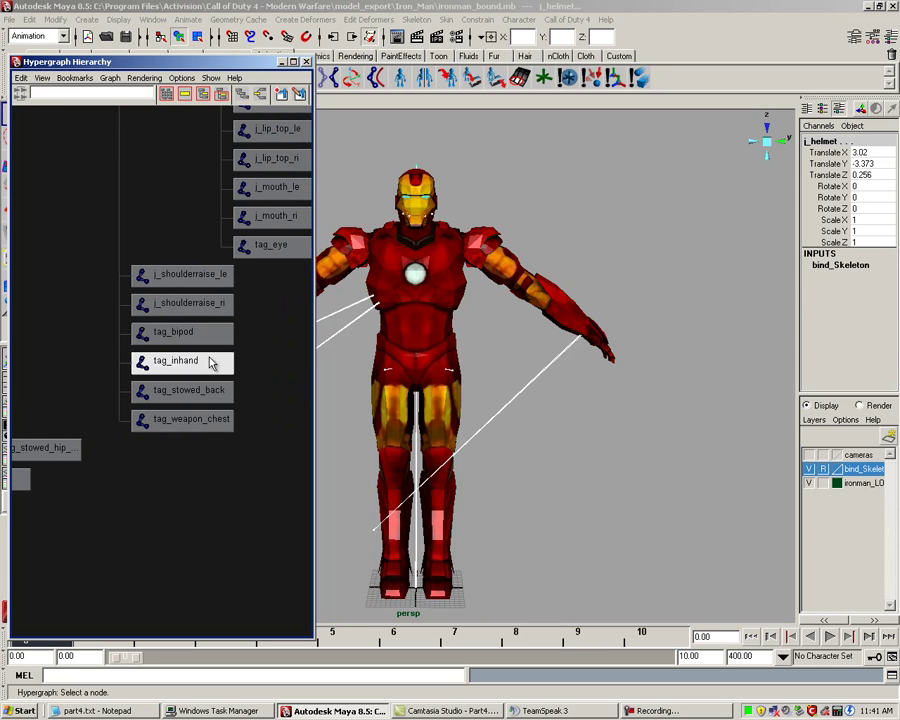
pyautogui.keyDown('alt'); pyautogui.moveTo(269, 337); pyautogui.dragTo(195, 488, button='middle'); pyautogui.keyUp('alt')
pyautogui.keyDown('alt'); pyautogui.moveTo(281, 336); pyautogui.dragTo(250, 393, button='middle'); pyautogui.keyUp('alt')
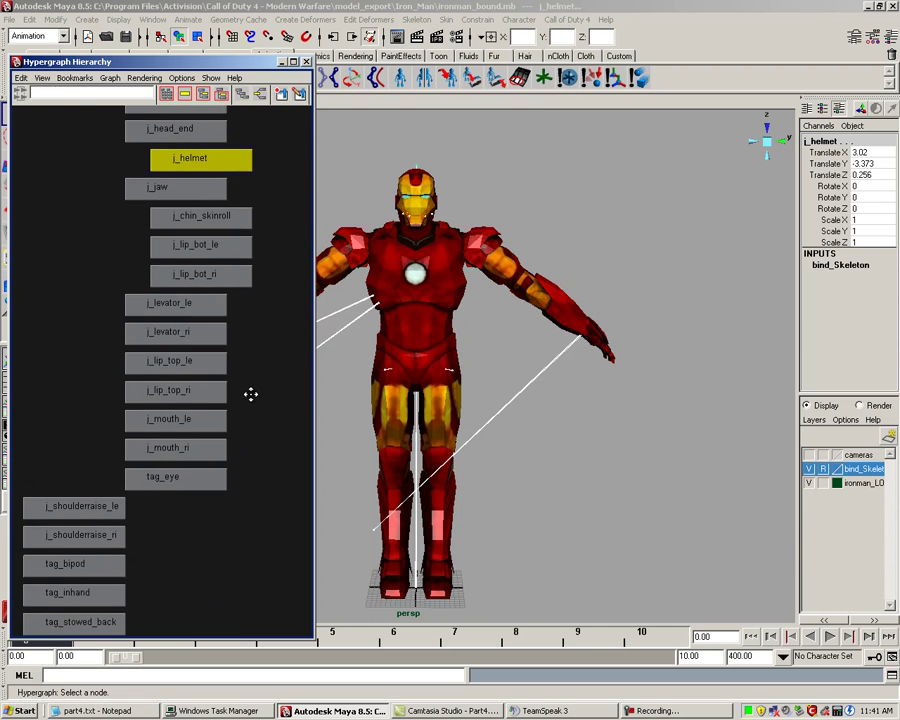
pyautogui.keyDown('alt'); pyautogui.moveTo(279, 152); pyautogui.dragTo(267, 438, button='middle'); pyautogui.keyUp('alt')
pyautogui.keyDown('alt'); pyautogui.moveTo(253, 358); pyautogui.dragTo(250, 468, button='middle'); pyautogui.keyUp('alt')
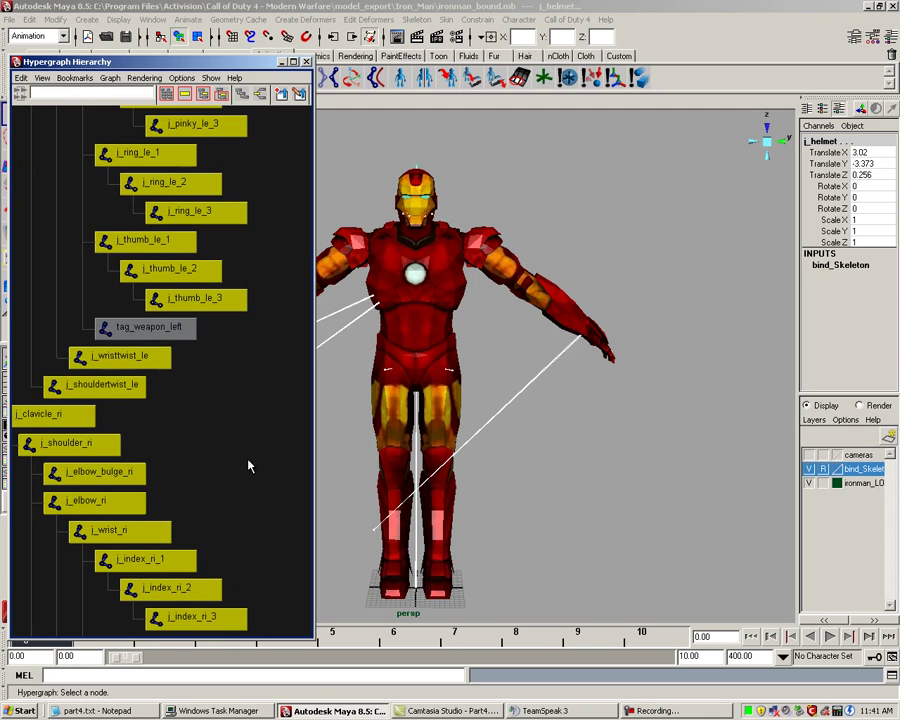
pyautogui.keyDown('alt'); pyautogui.moveTo(249, 422); pyautogui.dragTo(203, 245, button='middle'); pyautogui.keyUp('alt')
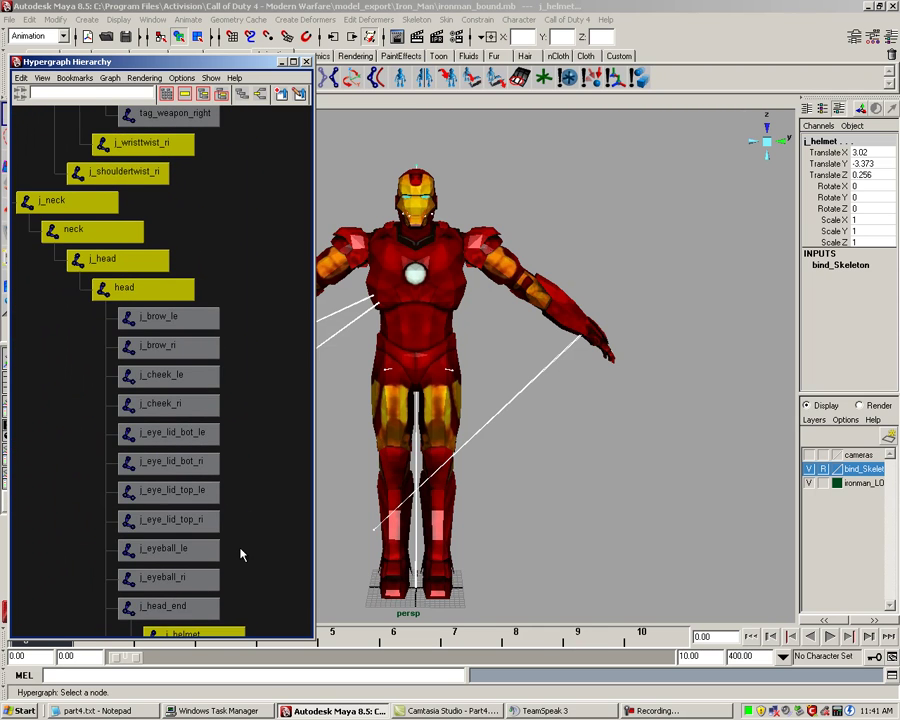
pyautogui.keyDown('alt'); pyautogui.moveTo(241, 552); pyautogui.dragTo(229, 267, button='middle'); pyautogui.keyUp('alt')
pyautogui.keyDown('alt'); pyautogui.moveTo(245, 406); pyautogui.dragTo(245, 287, button='middle'); pyautogui.keyUp('alt')
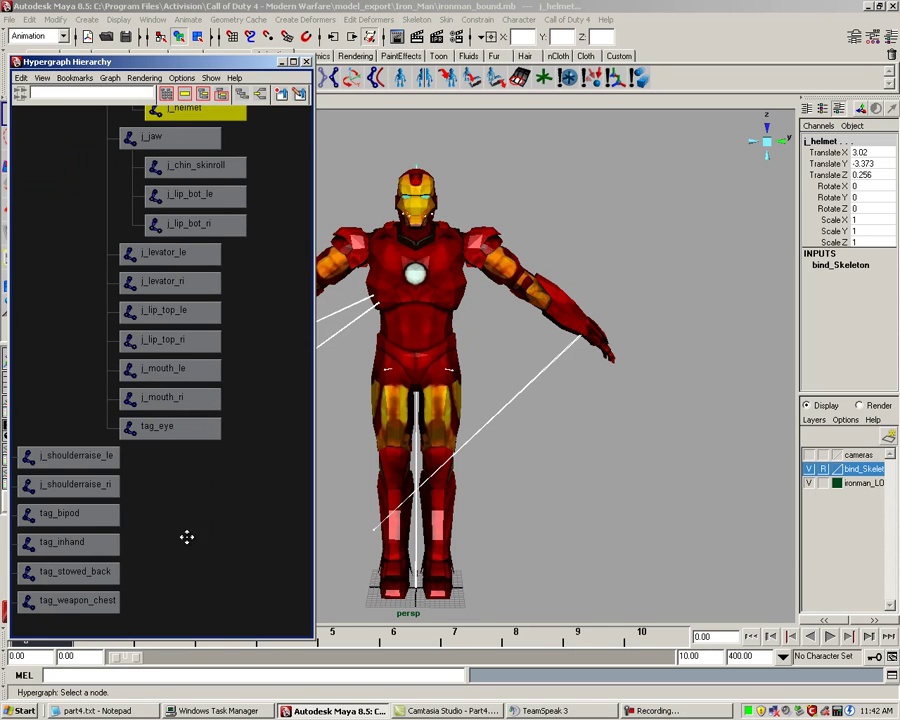
pyautogui.keyDown('alt'); pyautogui.moveTo(187, 537); pyautogui.dragTo(257, 443, button='middle'); pyautogui.keyUp('alt')
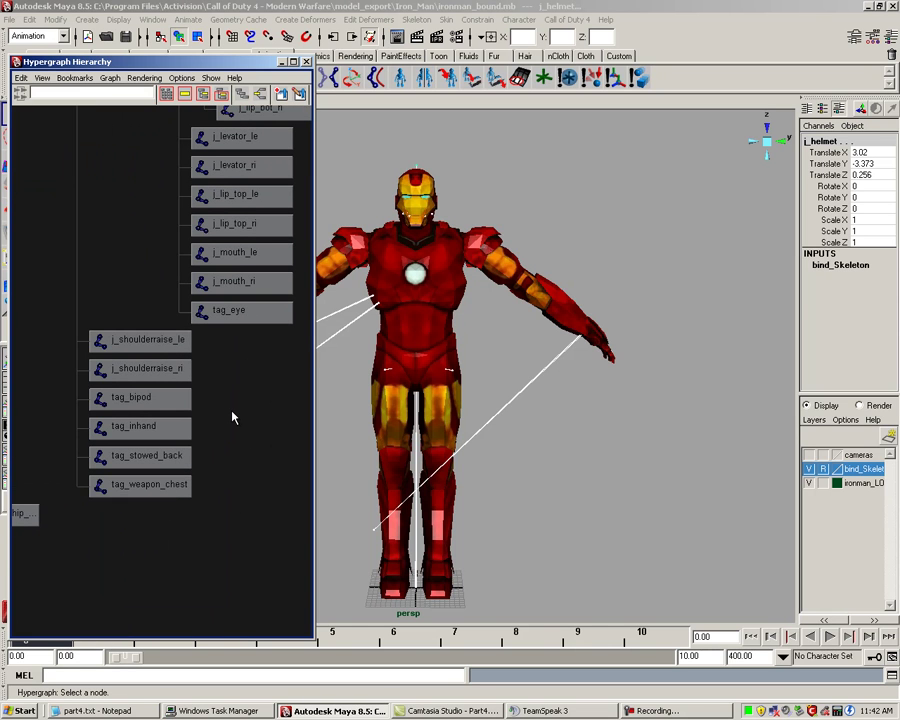
pyautogui.click(155, 338)
# Create a new display layer named use_bind_skeleton
pyautogui.click(889, 436)
pyautogui.click(856, 456)
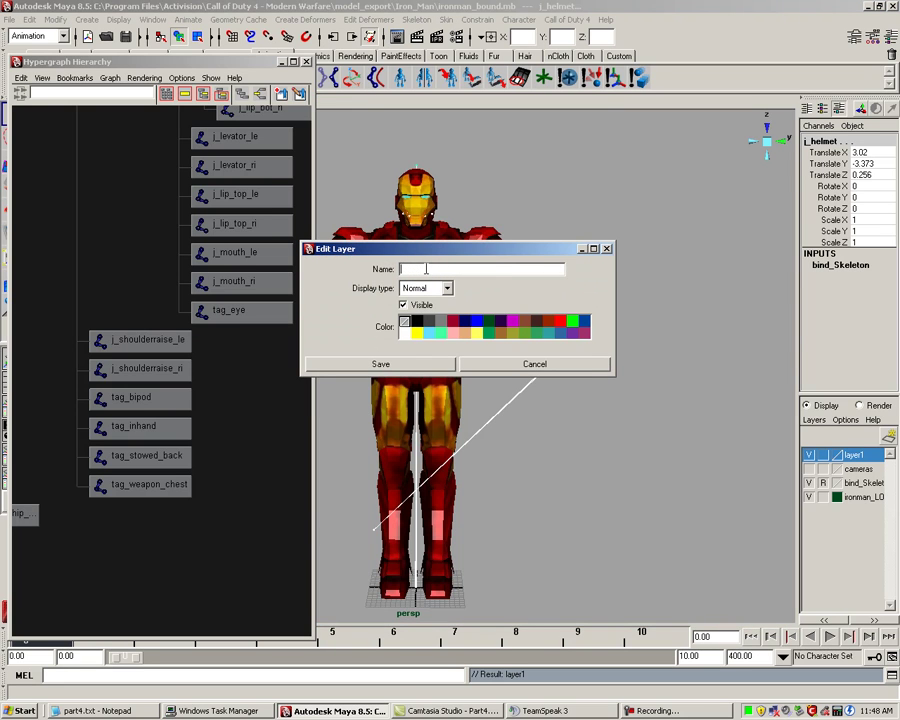
pyautogui.write('use_bind_skeleton')
pyautogui.click(424, 365)
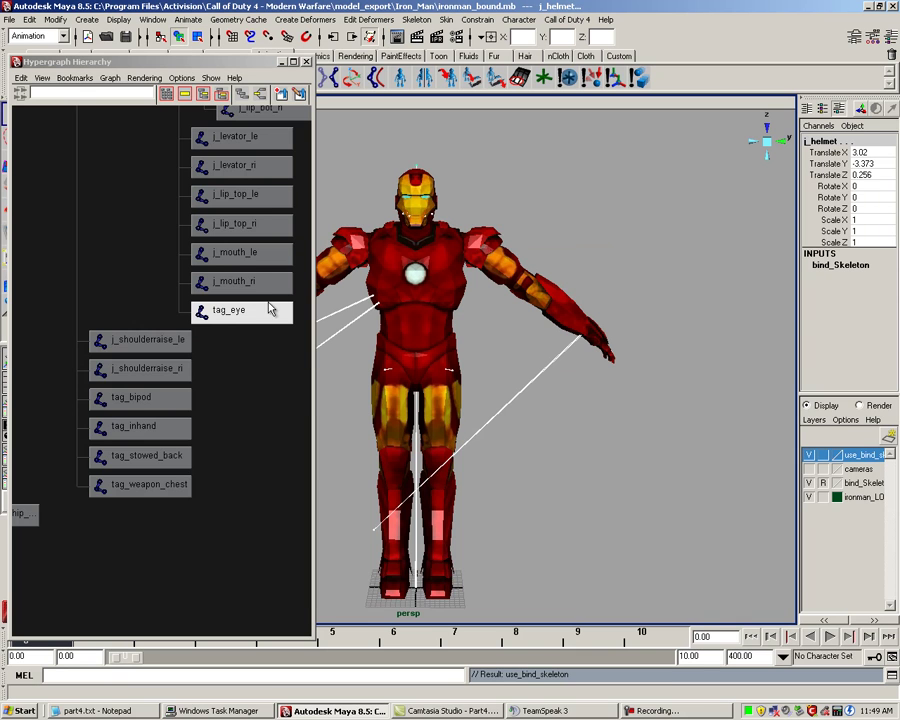
# Add the selected joints to the use_bind_skeleton layer
pyautogui.rightClick(861, 458)
pyautogui.rightClick(858, 455)
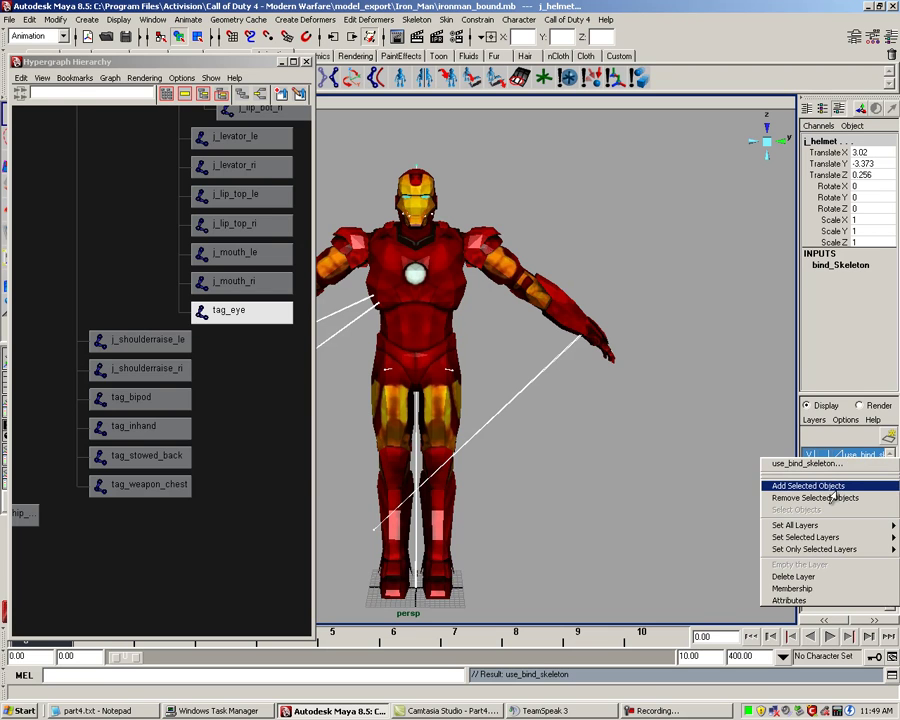
pyautogui.click(840, 487)
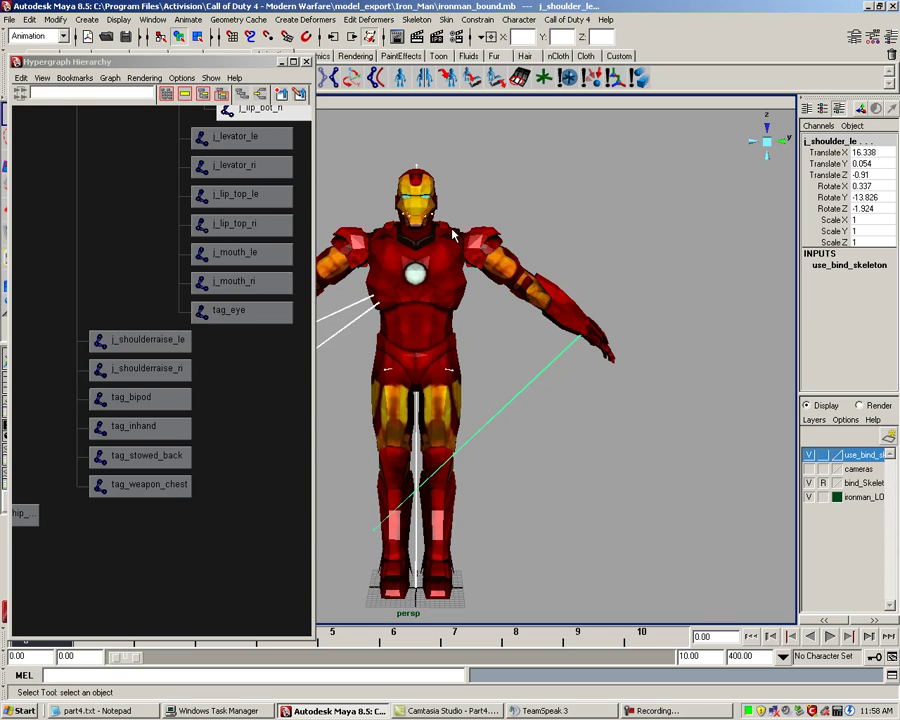
# Minimize the Hypergraph Hierarchy window and select all objects in the use_bind_skeleton layer
pyautogui.click(282, 62)
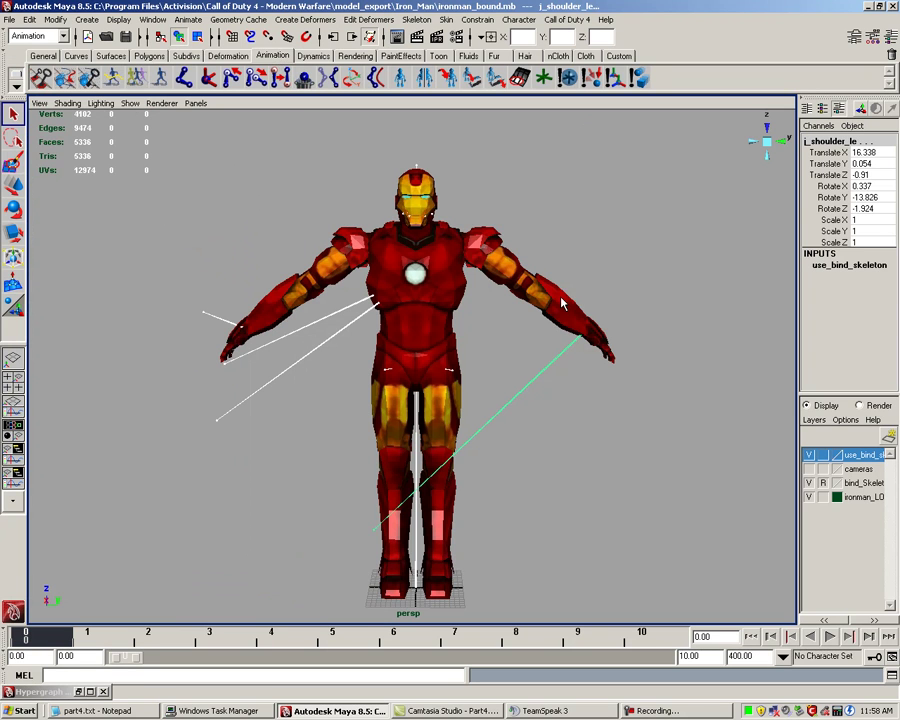
pyautogui.rightClick(840, 456)
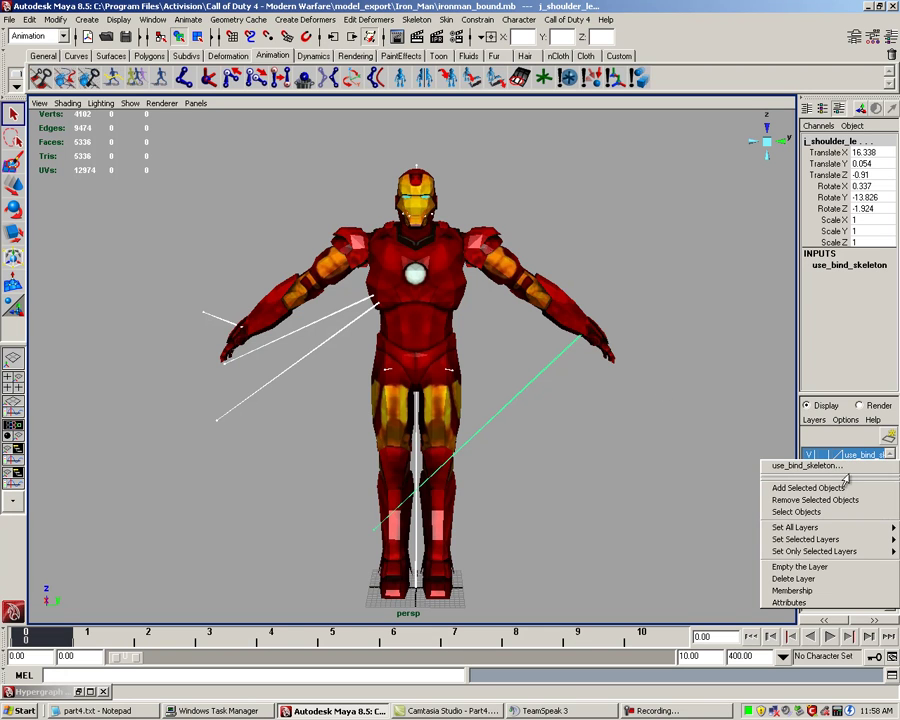
pyautogui.click(818, 512)
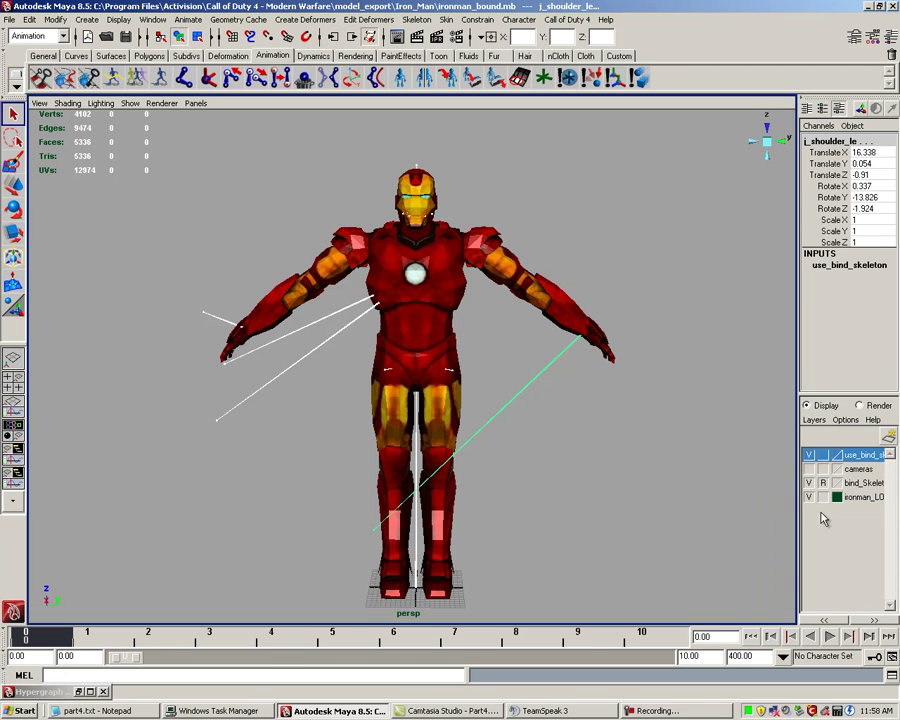
# Add the whole Iron Man mesh to the joint selection, keeping the use_bind_skeleton layer hidden while selecting
pyautogui.click(810, 455)
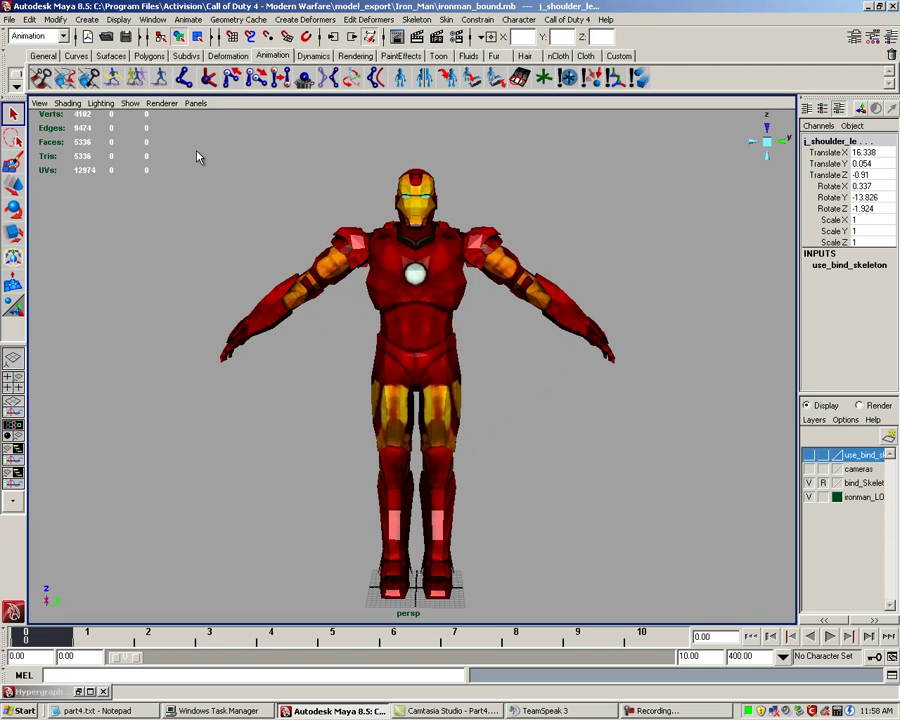
pyautogui.moveTo(199, 157); pyautogui.dragTo(683, 607)
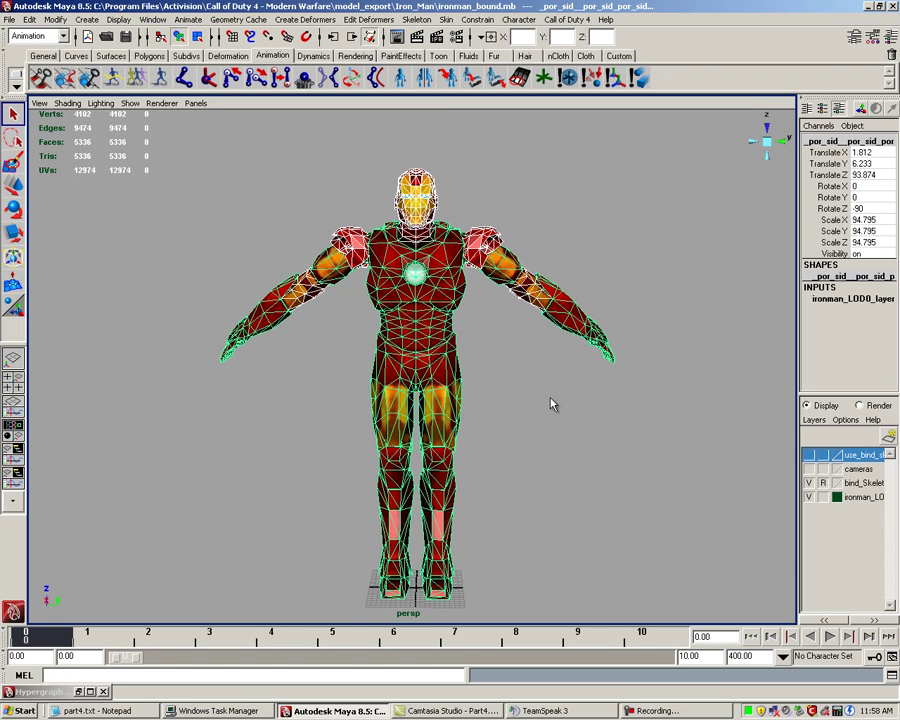
pyautogui.click(809, 455)
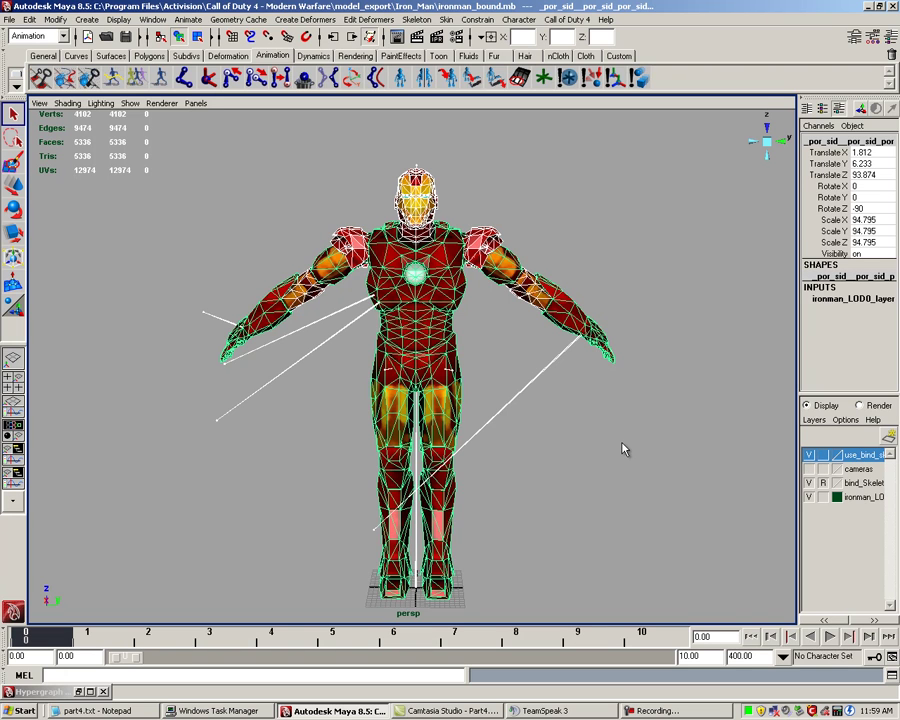
# Smooth bind the mesh to the selected joints, closest in hierarchy, with 6 maintained max influences, dropoff rate 4.0, unused influences removed and the skeleton colorized
pyautogui.click(28, 40)
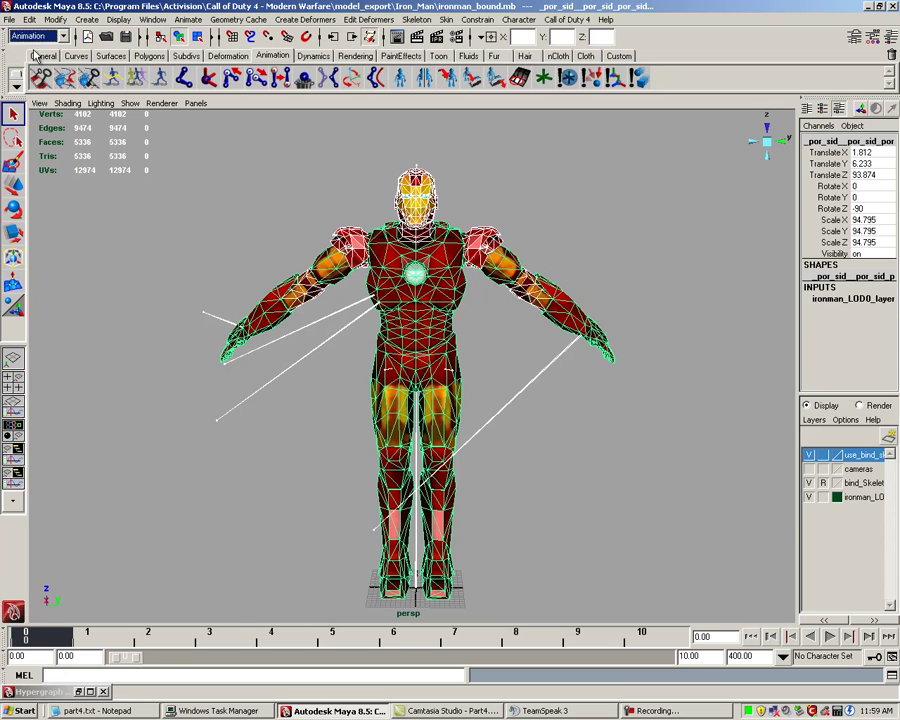
pyautogui.click(437, 19)
pyautogui.moveTo(463, 40)
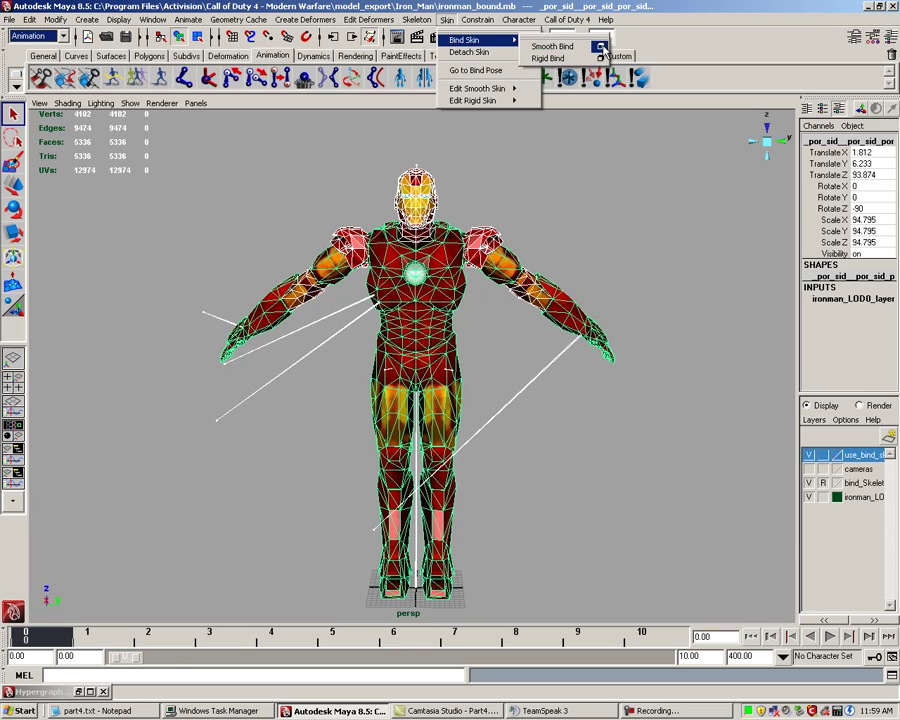
pyautogui.click(599, 46)
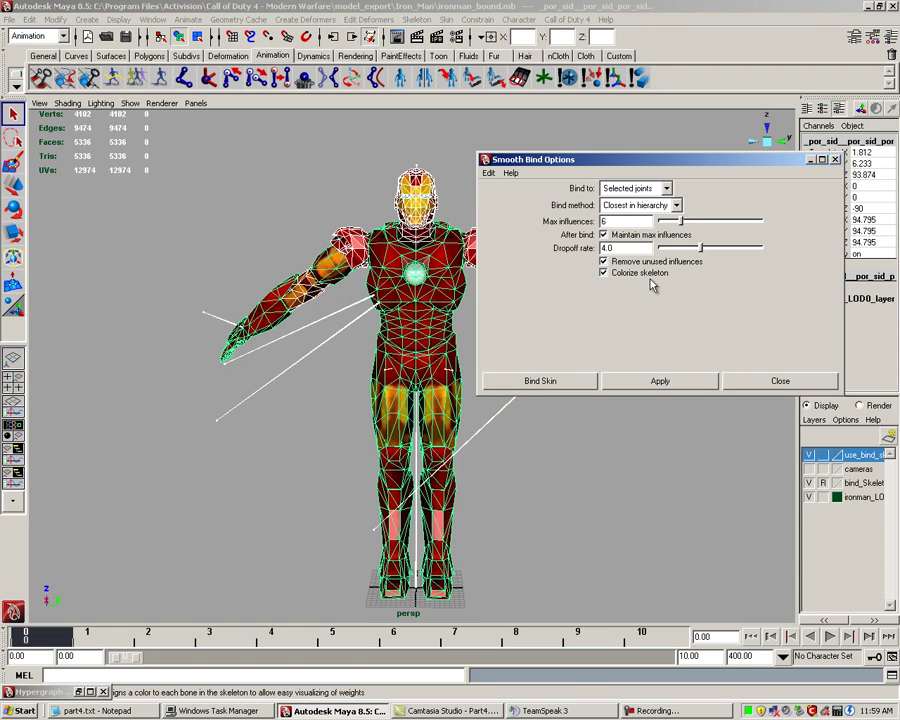
pyautogui.click(558, 381)
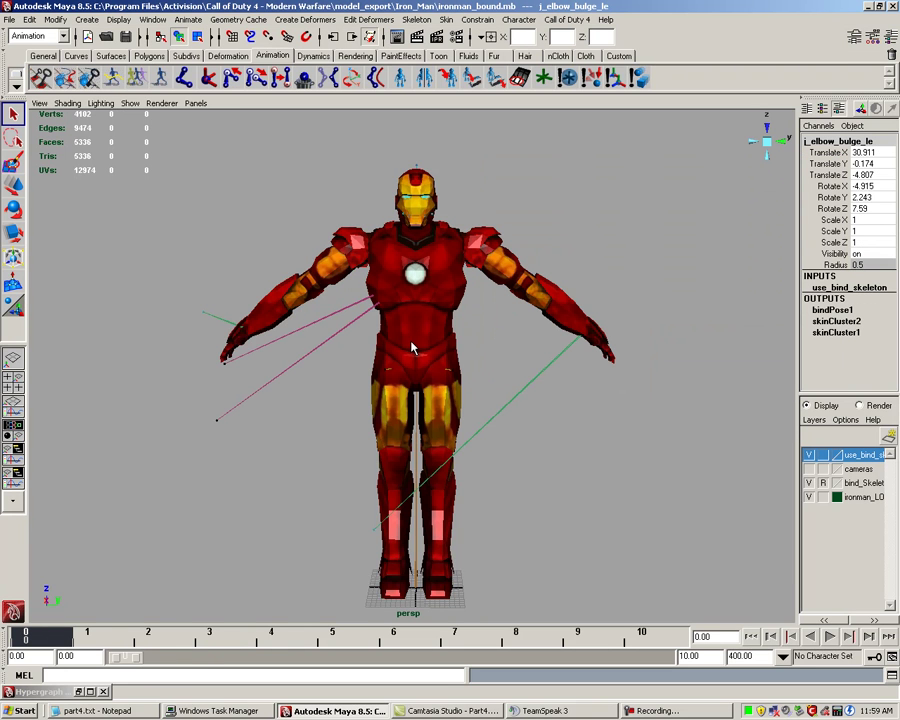
# Rotate the j_hip_ri joint to swing the leg outward and test the binding
pyautogui.moveTo(351, 403); pyautogui.dragTo(407, 442)
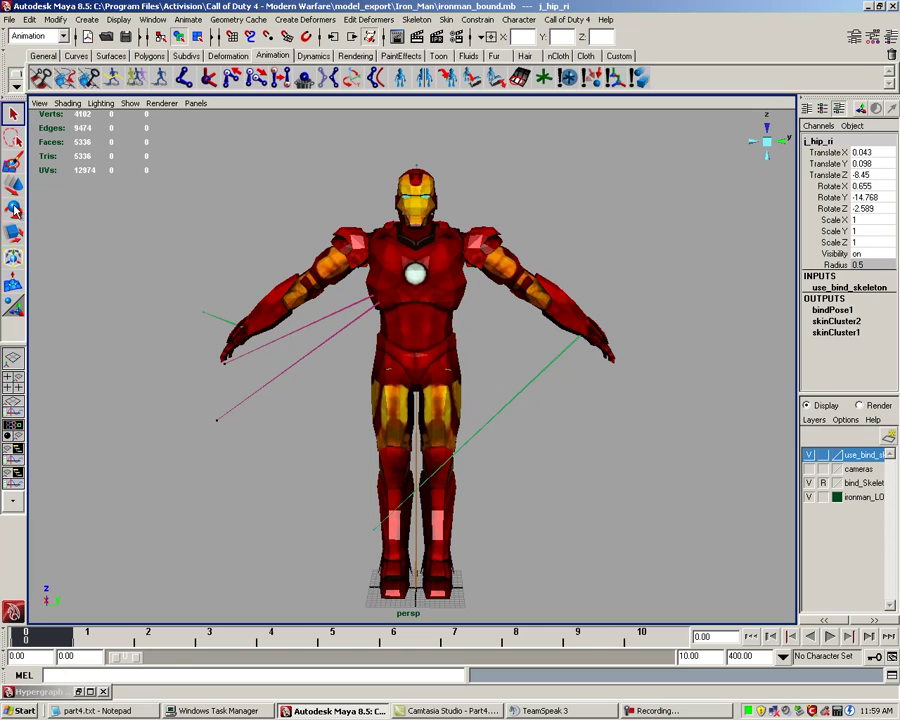
pyautogui.press('e')
pyautogui.moveTo(331, 398); pyautogui.dragTo(304, 364)
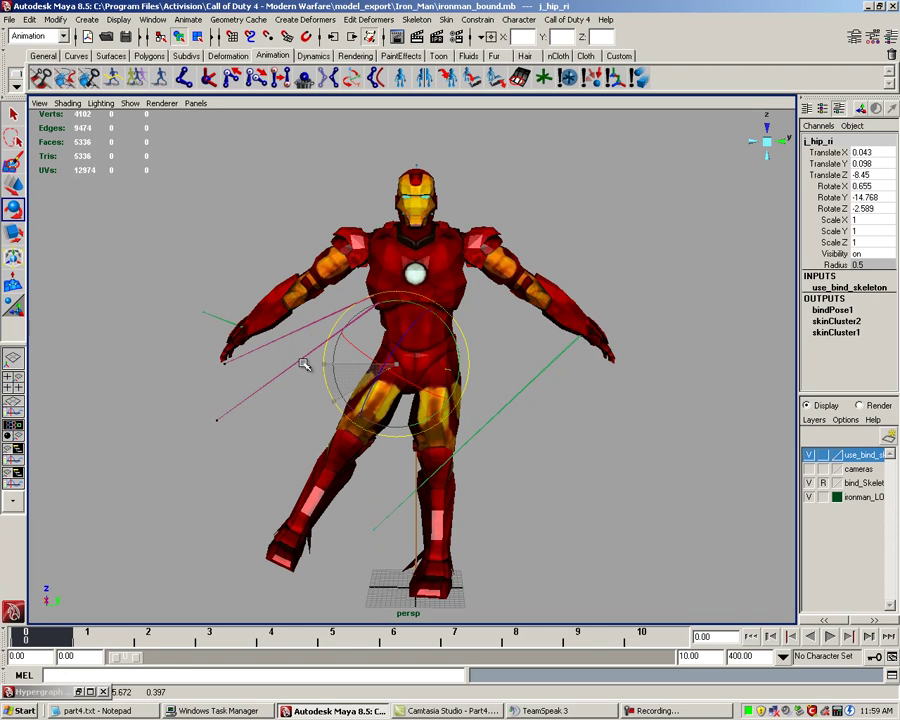
# Raise both arms by rotating their joints and turn the head joint about 38 degrees in X to test the deformation
pyautogui.click(325, 310)
pyautogui.moveTo(318, 258); pyautogui.dragTo(345, 248)
pyautogui.click(558, 290)
pyautogui.moveTo(558, 290); pyautogui.dragTo(508, 188)
pyautogui.moveTo(360, 133); pyautogui.dragTo(468, 215)
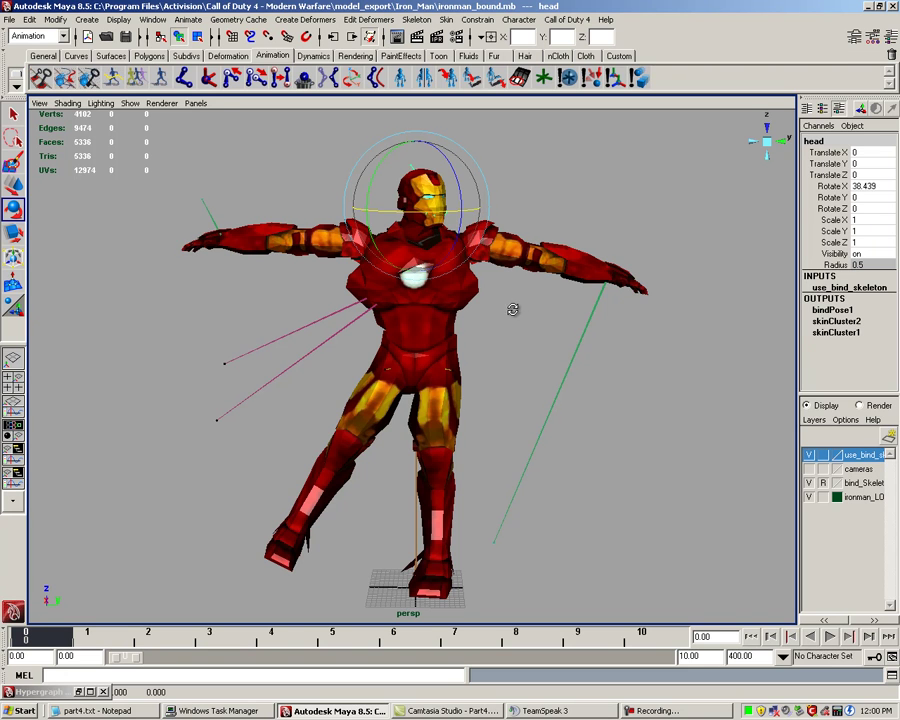
pyautogui.keyDown('alt'); pyautogui.moveTo(514, 309); pyautogui.dragTo(505, 305); pyautogui.keyUp('alt')
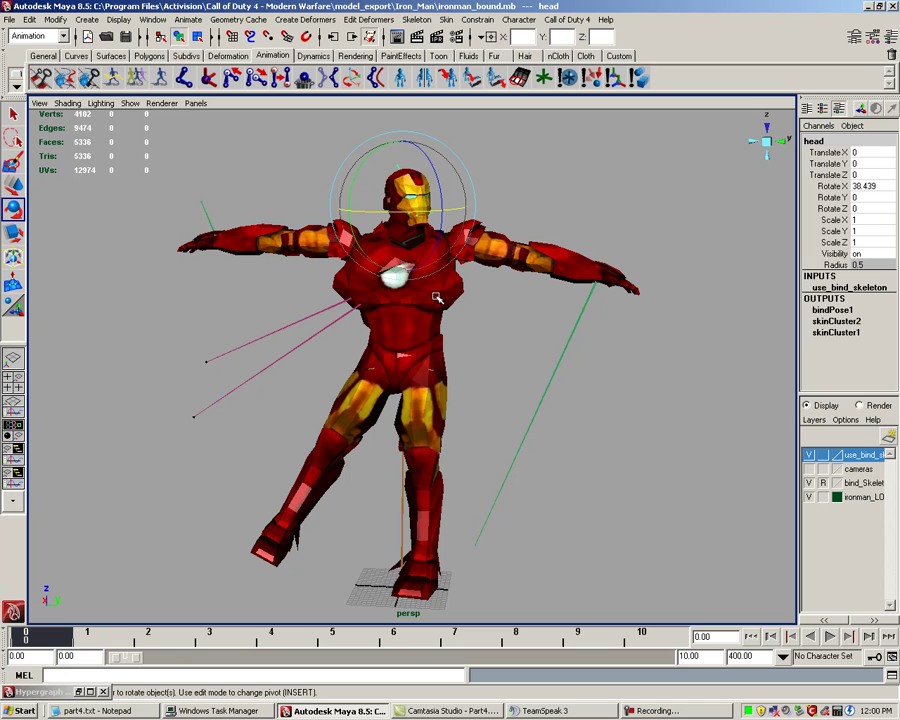
# Select the entire skeleton from tag_origin and return it to the bind pose
pyautogui.moveTo(245, 163); pyautogui.dragTo(657, 553)
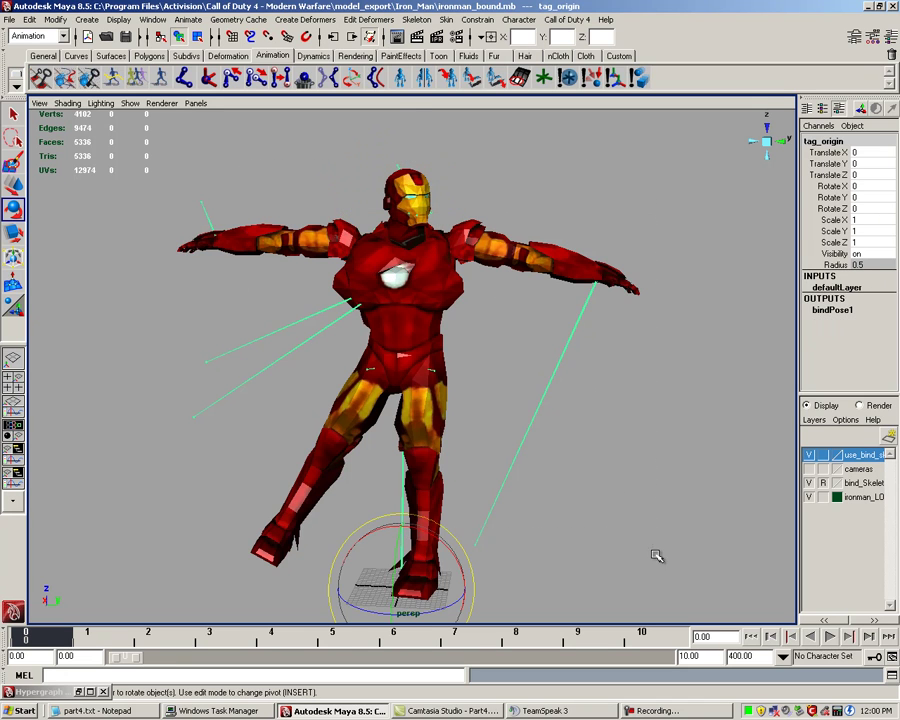
pyautogui.click(447, 19)
pyautogui.click(476, 72)
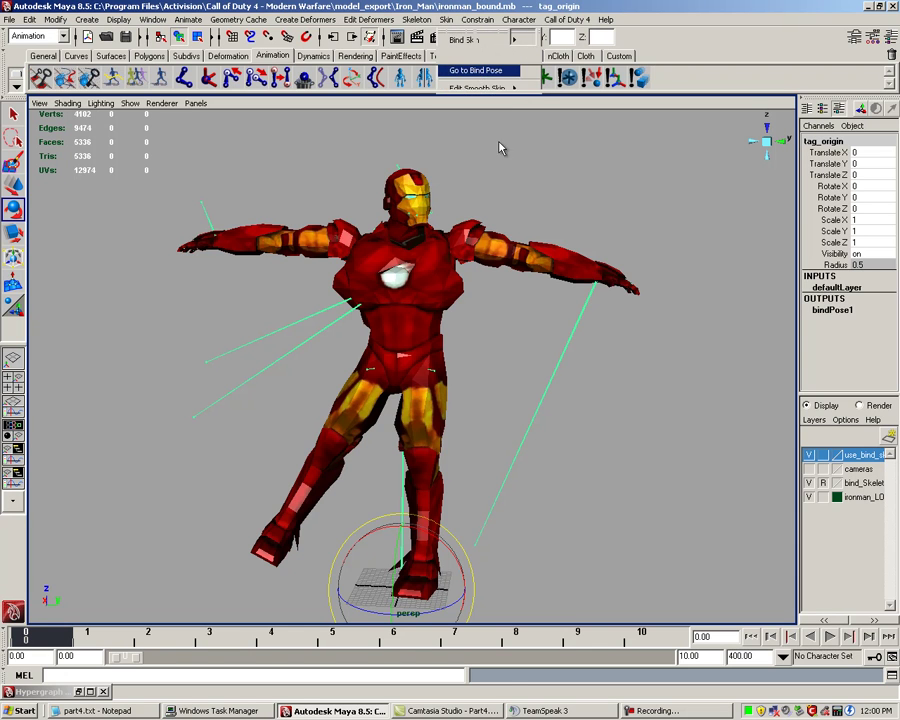
pyautogui.keyDown('alt'); pyautogui.moveTo(519, 268); pyautogui.dragTo(456, 283); pyautogui.keyUp('alt')
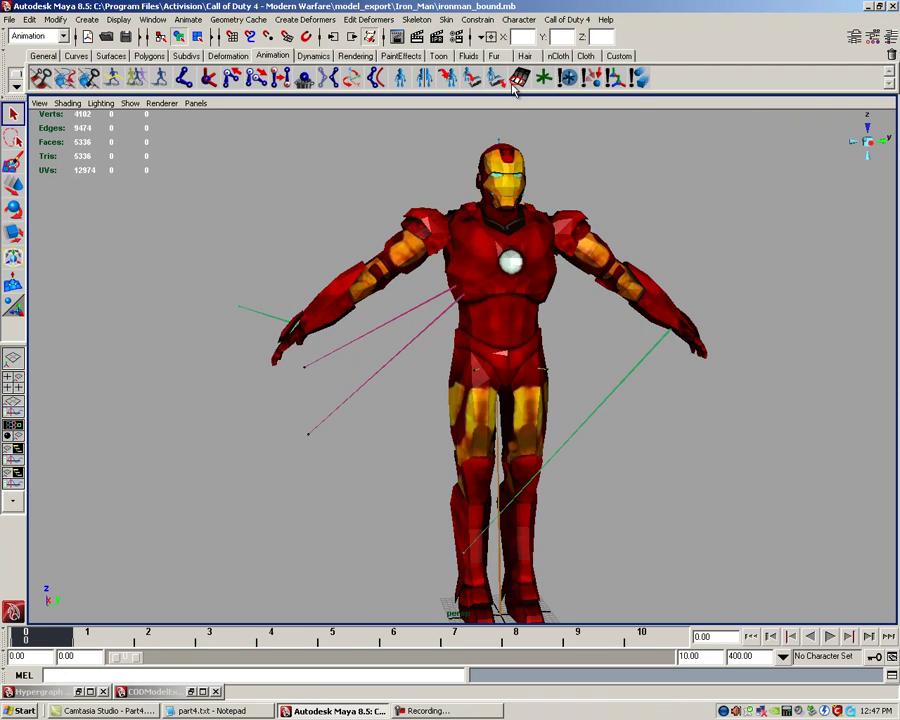
# Open the Call of Duty 4 Model Exporter and set Entry1's export file to ironman in the model_export/Iron_Man folder
pyautogui.click(566, 19)
pyautogui.click(572, 41)
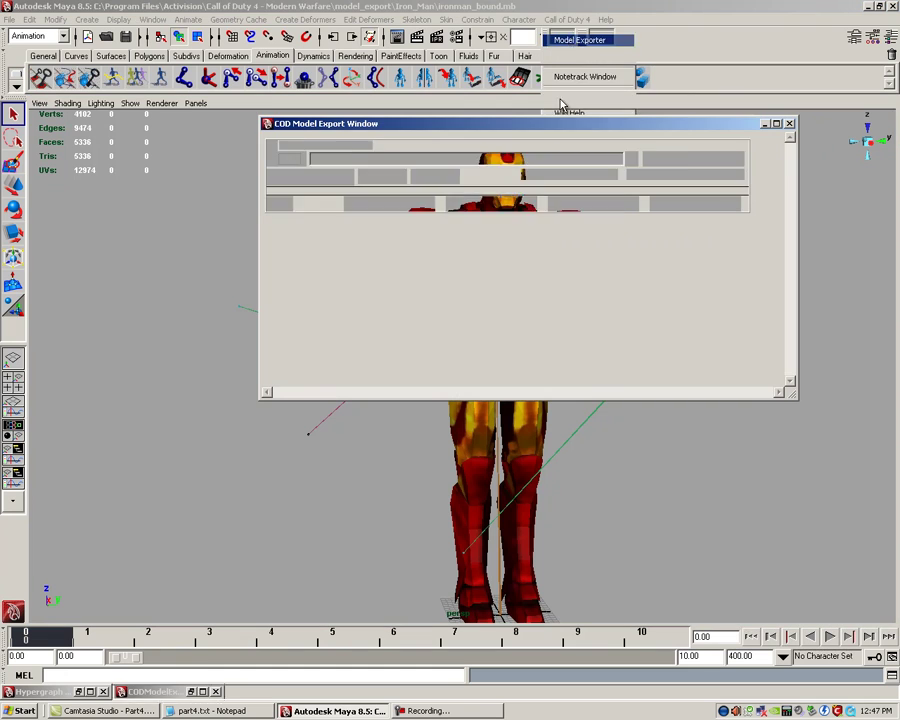
pyautogui.moveTo(502, 131); pyautogui.dragTo(496, 203)
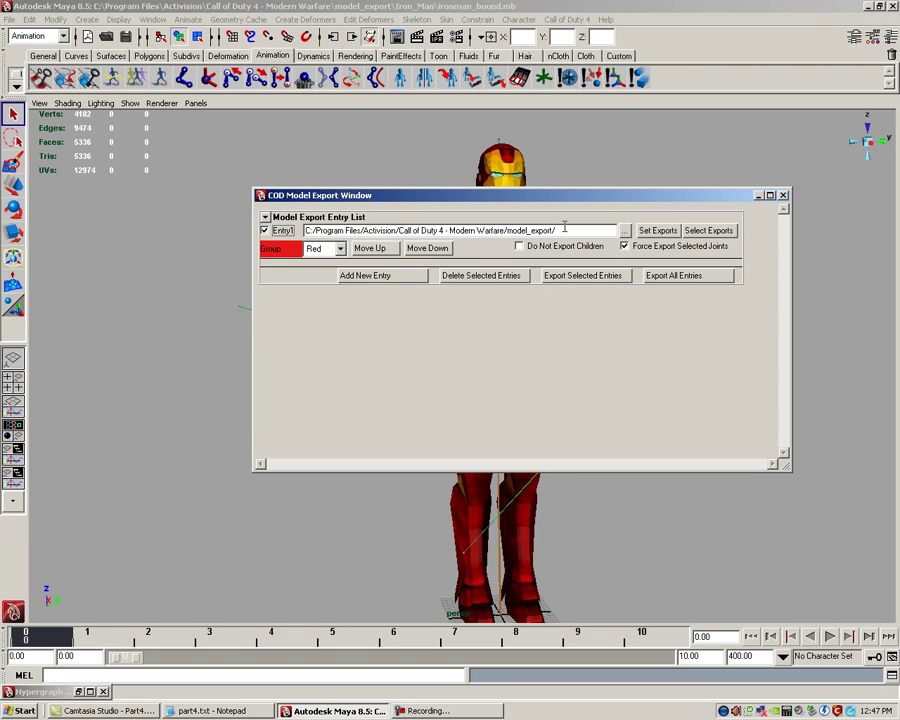
pyautogui.moveTo(558, 230); pyautogui.dragTo(508, 231)
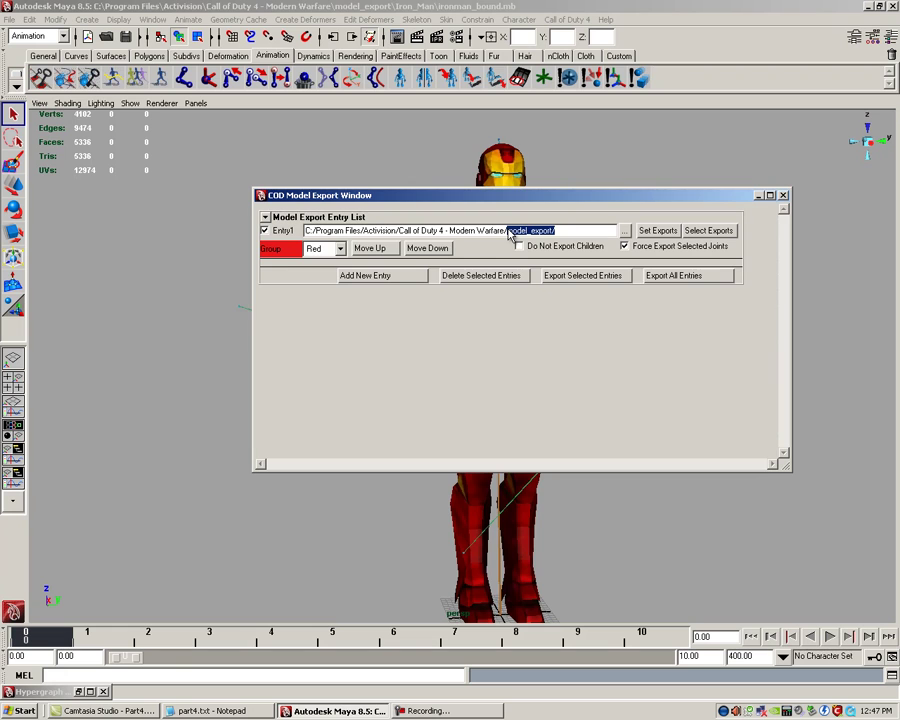
pyautogui.click(624, 246)
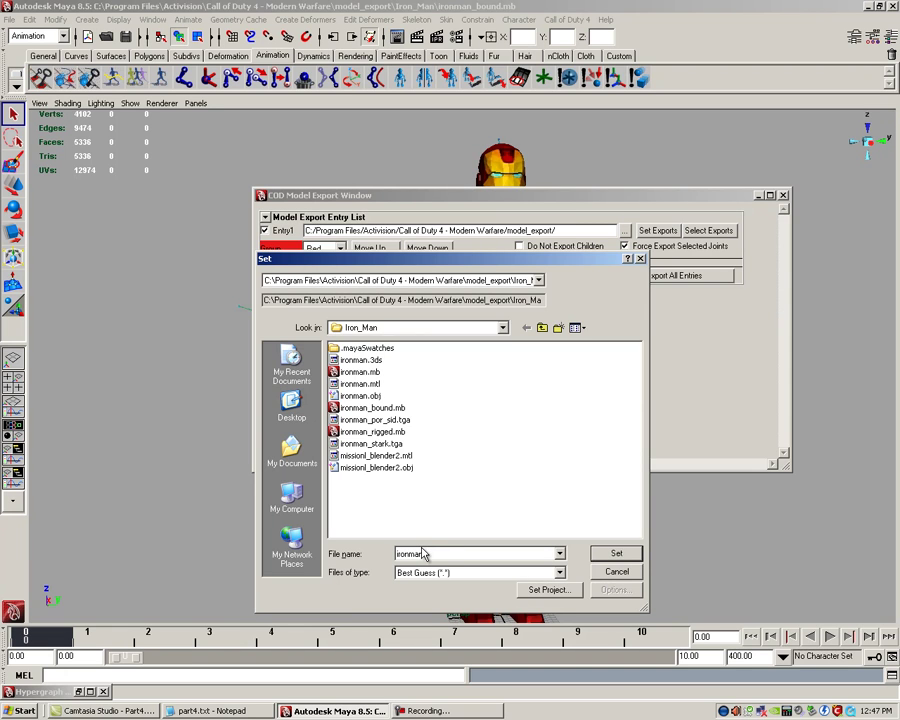
pyautogui.click(616, 553)
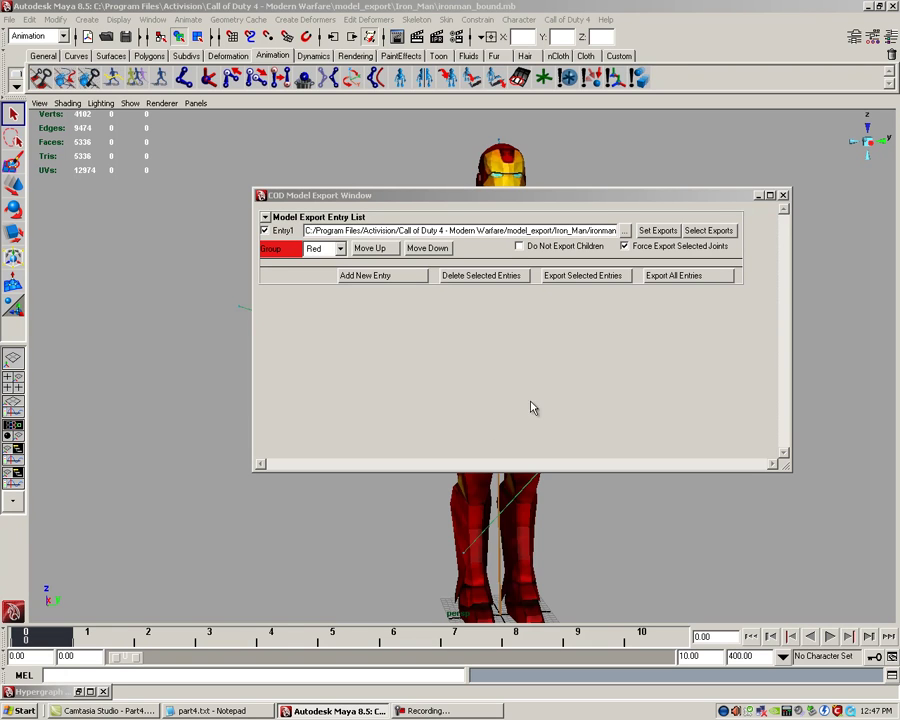
# Select the objects assigned to export Entry1 and minimize the COD Model Export window
pyautogui.click(716, 232)
pyautogui.click(758, 196)
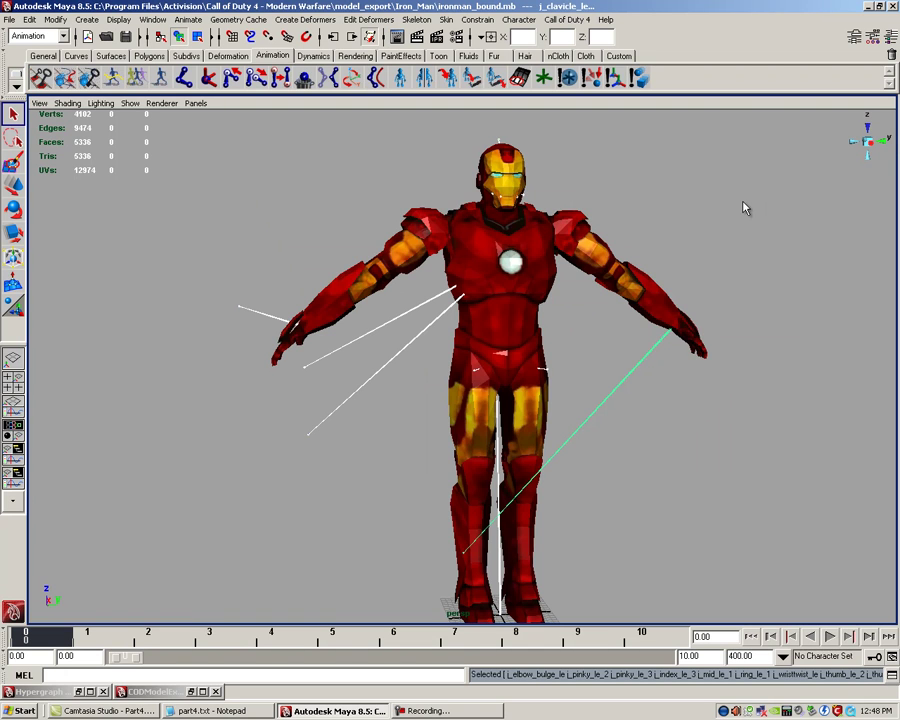
# Deselect the j_coatfront_le, j_coatfront_ri, j_coatrear_le and j_coatrear_ri joints in the Hypergraph hierarchy
pyautogui.click(79, 691)
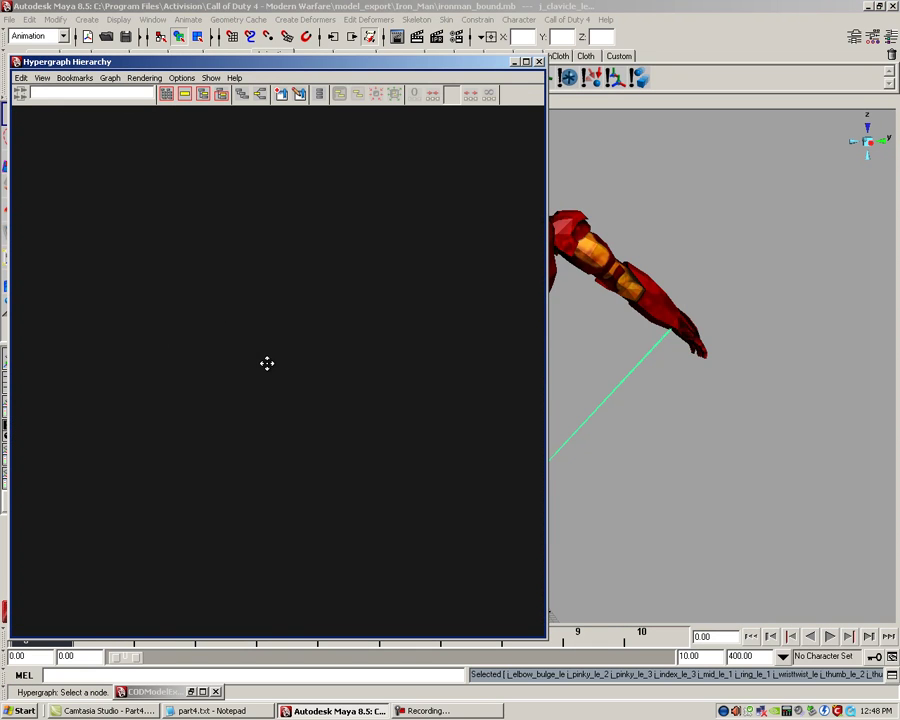
pyautogui.keyDown('alt'); pyautogui.moveTo(140, 262); pyautogui.dragTo(402, 424, button='middle'); pyautogui.keyUp('alt')
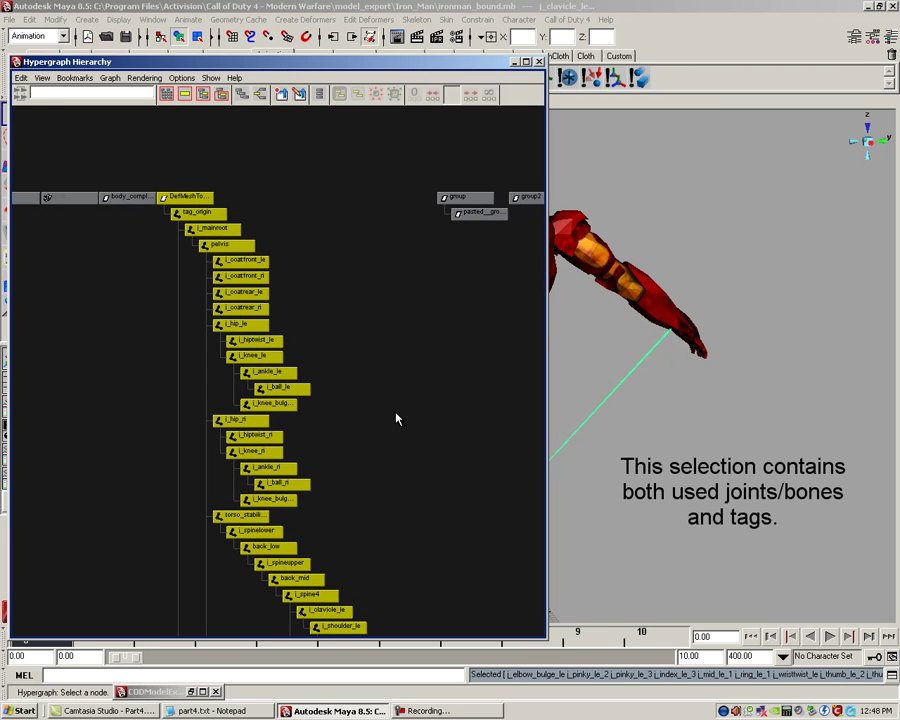
pyautogui.moveTo(368, 378)
pyautogui.keyDown('alt'); pyautogui.mouseDown(button='right')
pyautogui.moveTo(402, 378)
pyautogui.moveTo(355, 304)
pyautogui.mouseUp(button='right'); pyautogui.keyUp('alt')
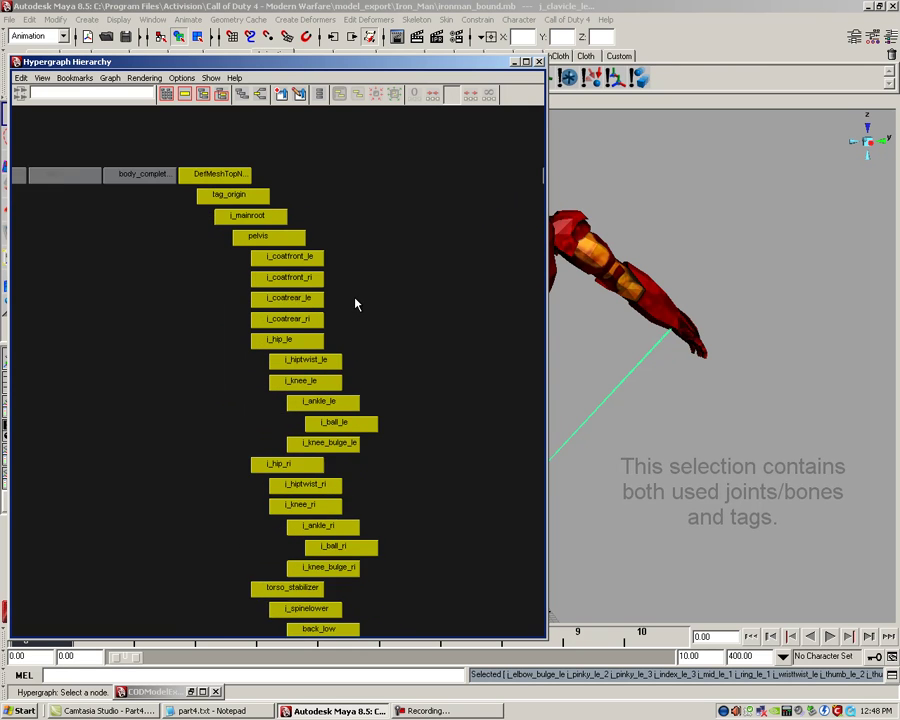
pyautogui.keyDown('ctrl'); pyautogui.click(305, 241); pyautogui.keyUp('ctrl')
pyautogui.keyDown('ctrl'); pyautogui.click(310, 264); pyautogui.keyUp('ctrl')
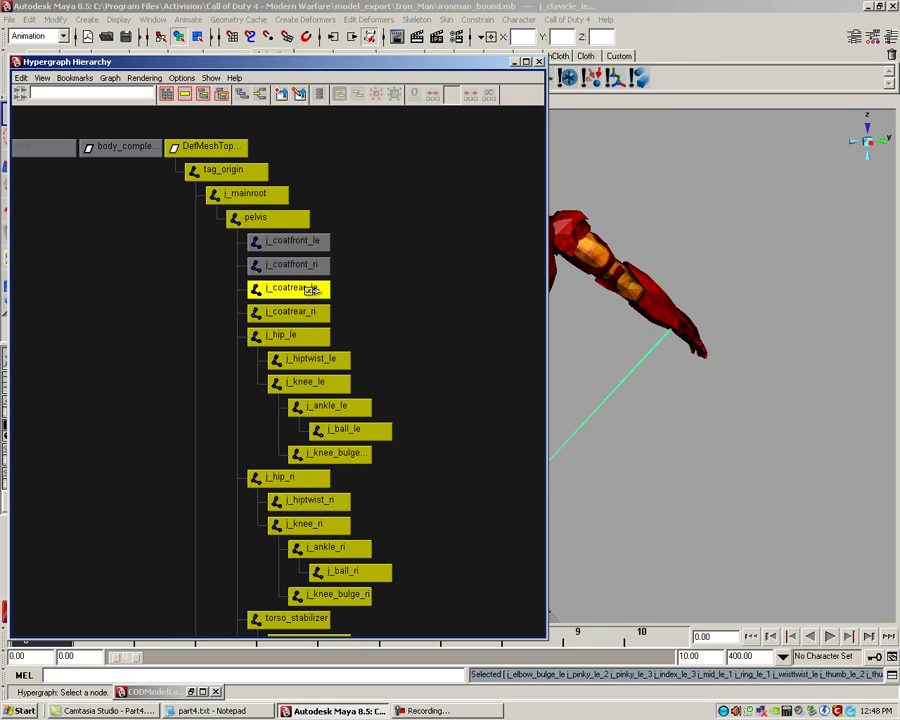
pyautogui.keyDown('ctrl'); pyautogui.click(310, 287); pyautogui.keyUp('ctrl')
pyautogui.keyDown('ctrl'); pyautogui.click(312, 310); pyautogui.keyUp('ctrl')
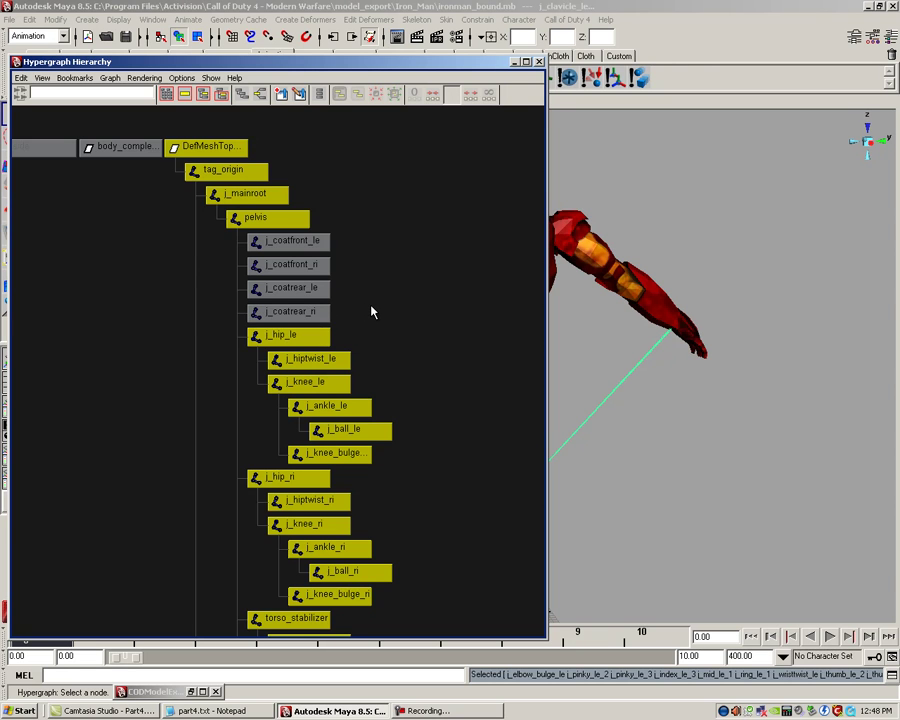
# Examine the rest of the skeleton hierarchy, from the hips to tag_sync, for which joints and tags are selected
pyautogui.keyDown('alt'); pyautogui.moveTo(372, 311); pyautogui.dragTo(357, 212, button='middle'); pyautogui.keyUp('alt')
pyautogui.keyDown('alt'); pyautogui.moveTo(436, 308); pyautogui.dragTo(412, 235, button='middle'); pyautogui.keyUp('alt')
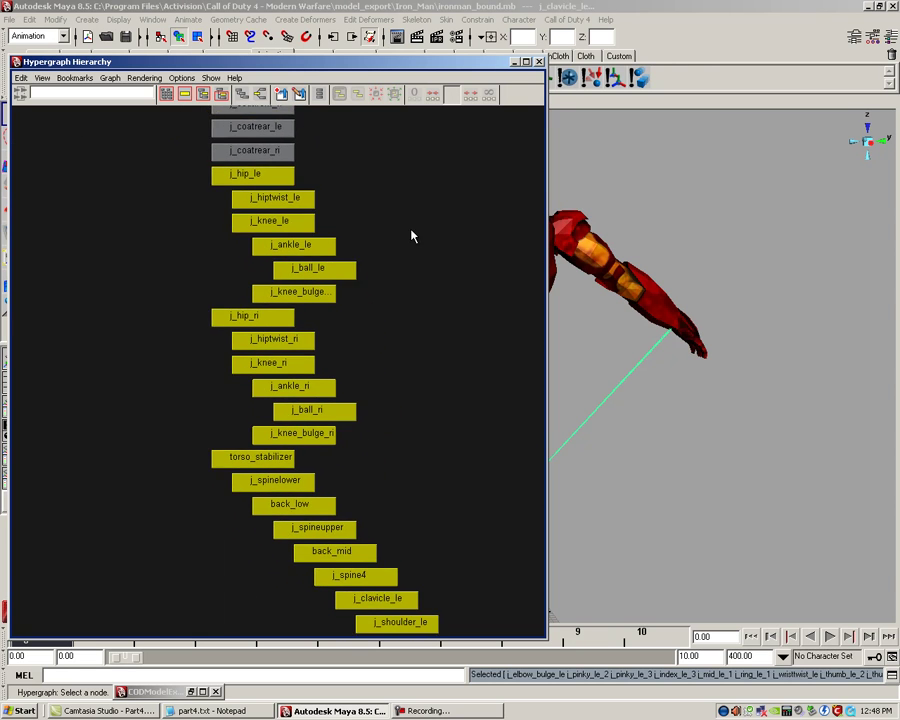
pyautogui.keyDown('alt'); pyautogui.moveTo(404, 350); pyautogui.dragTo(406, 301, button='middle'); pyautogui.keyUp('alt')
pyautogui.moveTo(414, 348)
pyautogui.keyDown('alt'); pyautogui.mouseDown(button='middle')
pyautogui.moveTo(422, 335)
pyautogui.moveTo(400, 289)
pyautogui.mouseUp(button='middle'); pyautogui.keyUp('alt')
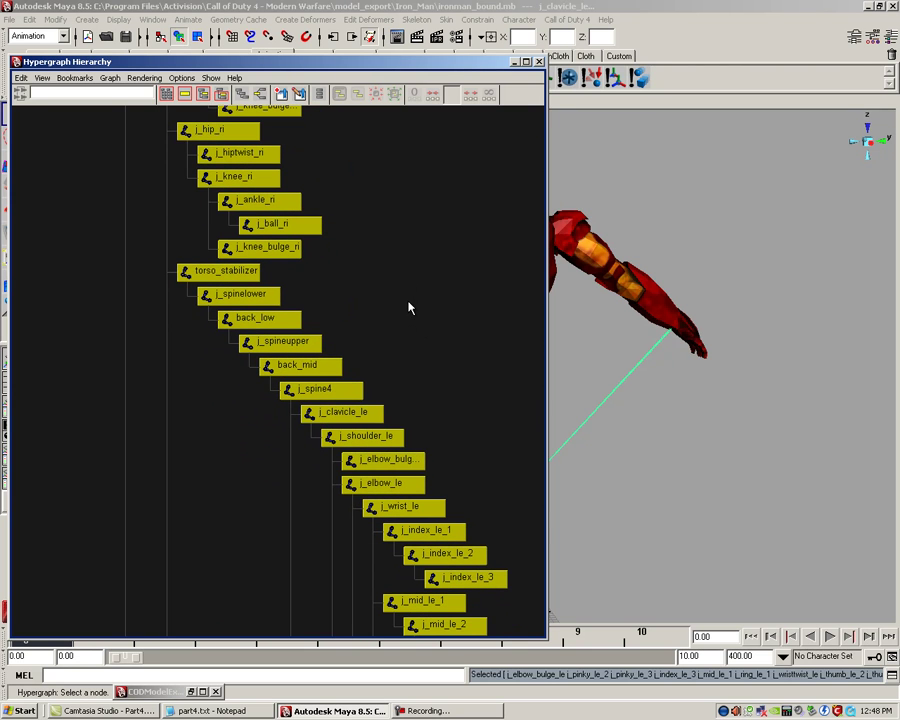
pyautogui.keyDown('alt'); pyautogui.moveTo(394, 267); pyautogui.dragTo(368, 195, button='middle'); pyautogui.keyUp('alt')
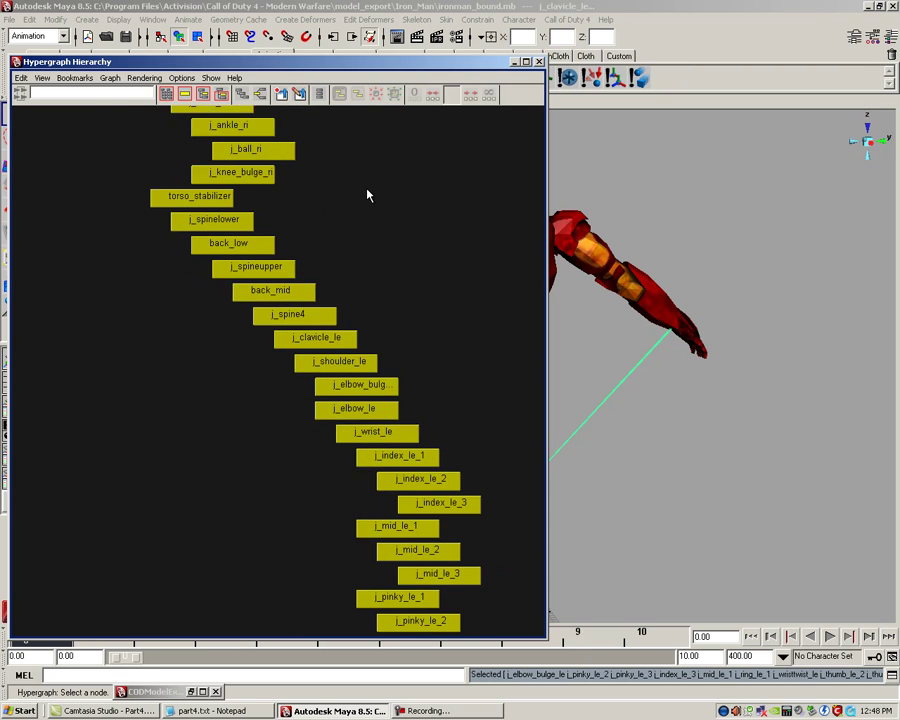
pyautogui.moveTo(412, 379)
pyautogui.keyDown('alt'); pyautogui.mouseDown(button='middle')
pyautogui.moveTo(388, 279)
pyautogui.moveTo(353, 253)
pyautogui.mouseUp(button='middle'); pyautogui.keyUp('alt')
pyautogui.moveTo(417, 302)
pyautogui.keyDown('alt'); pyautogui.mouseDown(button='middle')
pyautogui.moveTo(400, 283)
pyautogui.moveTo(414, 253)
pyautogui.moveTo(436, 340)
pyautogui.moveTo(420, 371)
pyautogui.moveTo(412, 290)
pyautogui.mouseUp(button='middle'); pyautogui.keyUp('alt')
pyautogui.moveTo(406, 390)
pyautogui.keyDown('alt'); pyautogui.mouseDown(button='middle')
pyautogui.moveTo(404, 304)
pyautogui.moveTo(440, 370)
pyautogui.mouseUp(button='middle'); pyautogui.keyUp('alt')
pyautogui.keyDown('alt'); pyautogui.moveTo(446, 261); pyautogui.dragTo(456, 386, button='middle'); pyautogui.keyUp('alt')
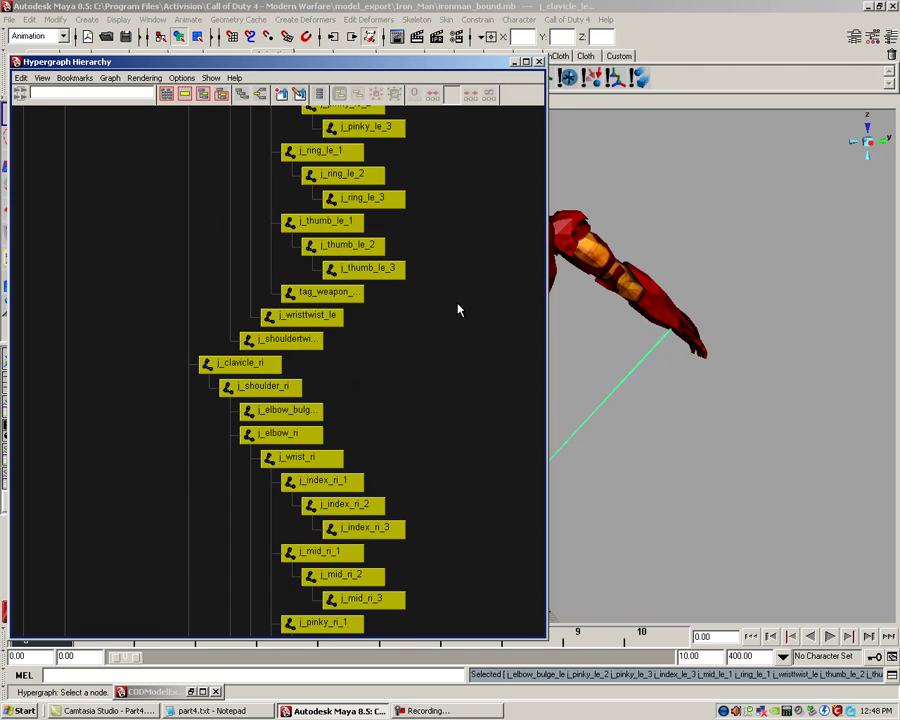
pyautogui.keyDown('alt'); pyautogui.moveTo(460, 309); pyautogui.dragTo(437, 432, button='middle'); pyautogui.keyUp('alt')
pyautogui.keyDown('alt'); pyautogui.moveTo(453, 284); pyautogui.dragTo(440, 418, button='middle'); pyautogui.keyUp('alt')
pyautogui.keyDown('alt'); pyautogui.moveTo(436, 313); pyautogui.dragTo(440, 418, button='middle'); pyautogui.keyUp('alt')
pyautogui.moveTo(401, 243)
pyautogui.keyDown('alt'); pyautogui.mouseDown(button='middle')
pyautogui.moveTo(401, 269)
pyautogui.moveTo(458, 376)
pyautogui.mouseUp(button='middle'); pyautogui.keyUp('alt')
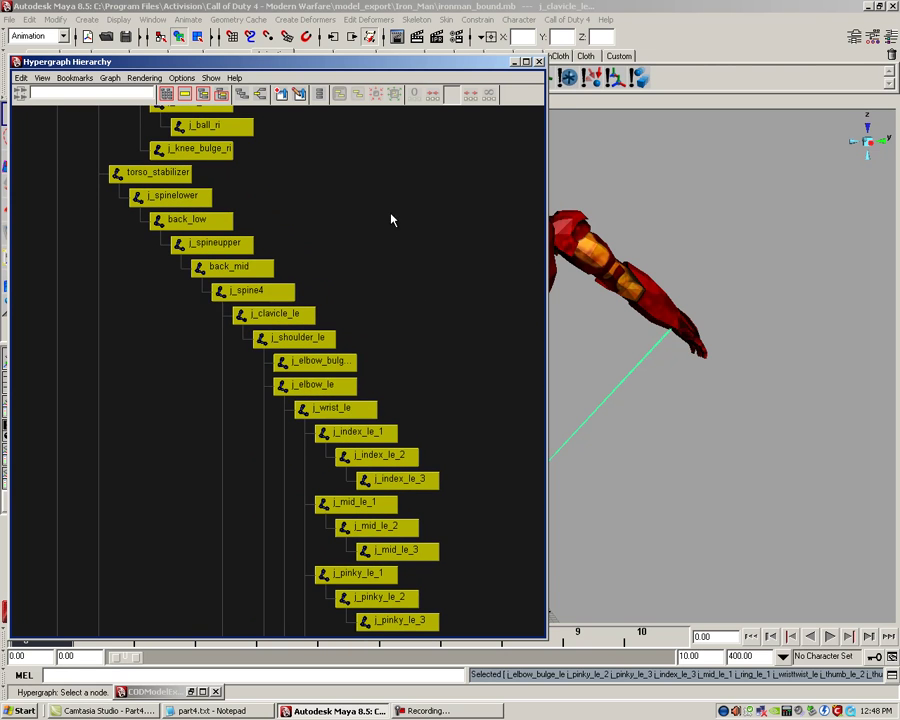
pyautogui.keyDown('alt'); pyautogui.moveTo(458, 312); pyautogui.dragTo(382, 157, button='middle'); pyautogui.keyUp('alt')
pyautogui.keyDown('alt'); pyautogui.moveTo(437, 462); pyautogui.dragTo(394, 177, button='middle'); pyautogui.keyUp('alt')
pyautogui.keyDown('alt'); pyautogui.moveTo(402, 513); pyautogui.dragTo(402, 321, button='middle'); pyautogui.keyUp('alt')
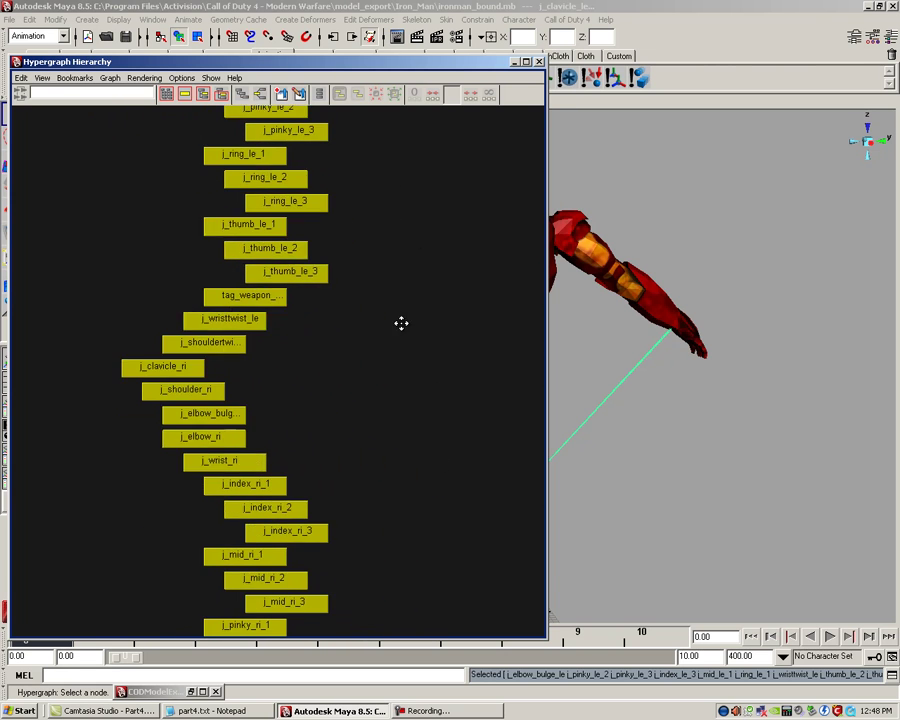
pyautogui.keyDown('alt'); pyautogui.moveTo(386, 425); pyautogui.dragTo(382, 224, button='middle'); pyautogui.keyUp('alt')
pyautogui.moveTo(380, 402)
pyautogui.keyDown('alt'); pyautogui.mouseDown(button='middle')
pyautogui.moveTo(382, 311)
pyautogui.moveTo(376, 384)
pyautogui.mouseUp(button='middle'); pyautogui.keyUp('alt')
pyautogui.keyDown('alt'); pyautogui.moveTo(376, 504); pyautogui.dragTo(394, 301, button='middle'); pyautogui.keyUp('alt')
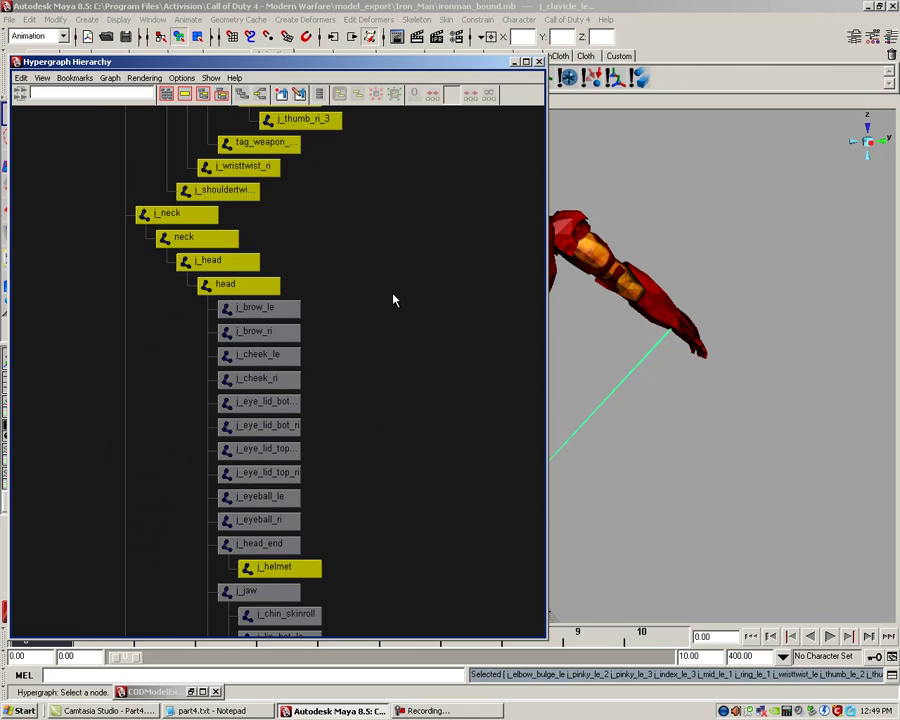
pyautogui.keyDown('alt'); pyautogui.moveTo(398, 382); pyautogui.dragTo(398, 297, button='middle'); pyautogui.keyUp('alt')
pyautogui.keyDown('alt'); pyautogui.moveTo(396, 496); pyautogui.dragTo(396, 381, button='middle'); pyautogui.keyUp('alt')
pyautogui.keyDown('alt'); pyautogui.moveTo(390, 461); pyautogui.dragTo(434, 287, button='middle'); pyautogui.keyUp('alt')
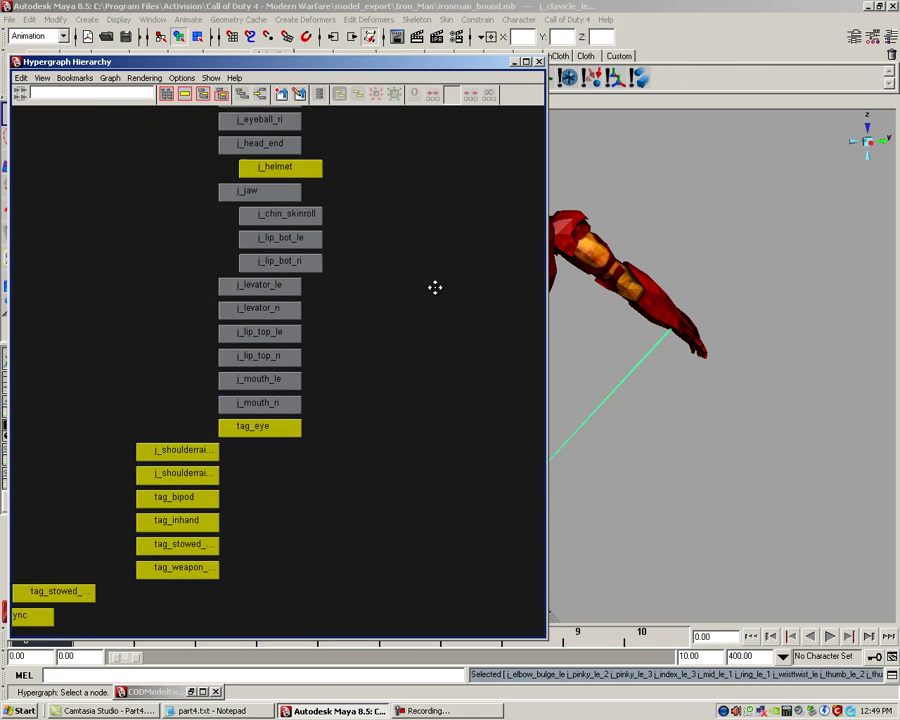
# Deselect the two shoulder-raise joints and assign the remaining joints and tags to Entry1's exports
pyautogui.keyDown('alt'); pyautogui.moveTo(396, 392); pyautogui.dragTo(433, 333, button='middle'); pyautogui.keyUp('alt')
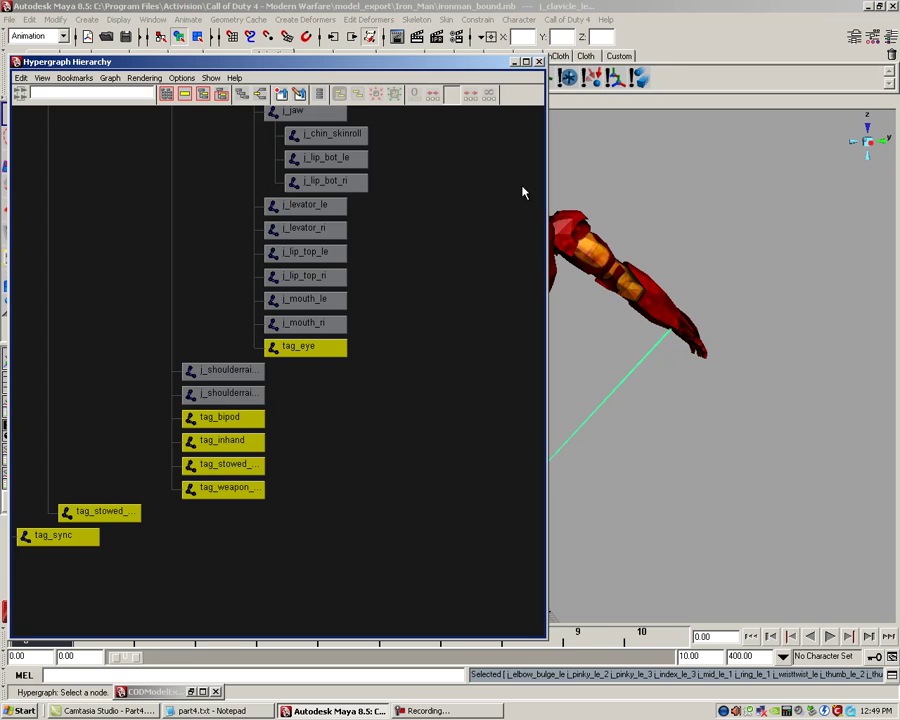
pyautogui.click(192, 690)
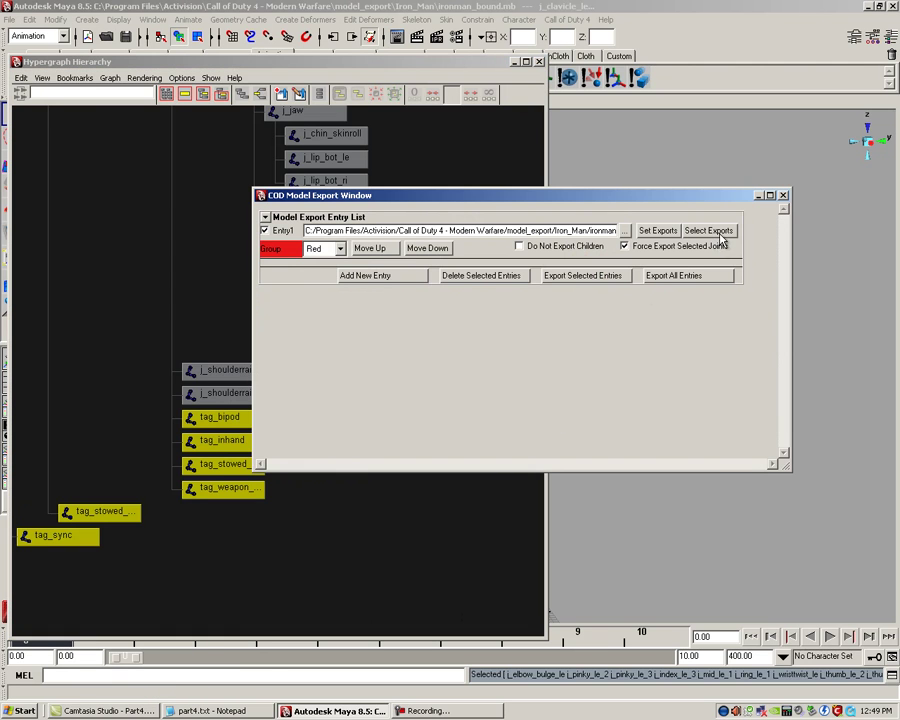
pyautogui.click(664, 234)
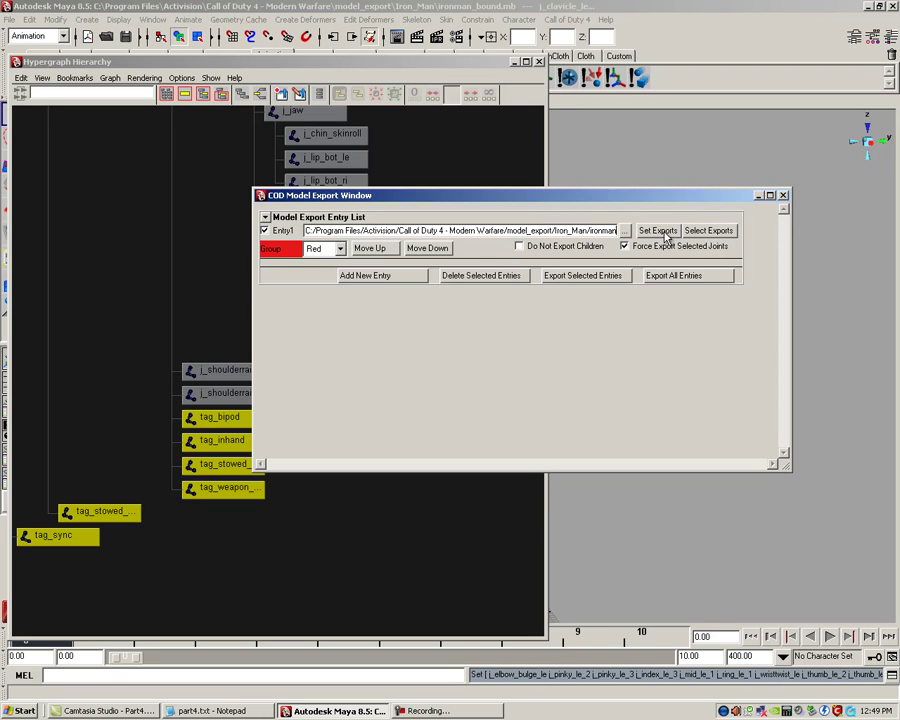
# Minimize the Hypergraph, reselect the objects assigned to Entry1, and minimize the COD Model Export window
pyautogui.click(515, 61)
pyautogui.moveTo(662, 200); pyautogui.dragTo(597, 106)
pyautogui.moveTo(510, 60); pyautogui.dragTo(402, 52)
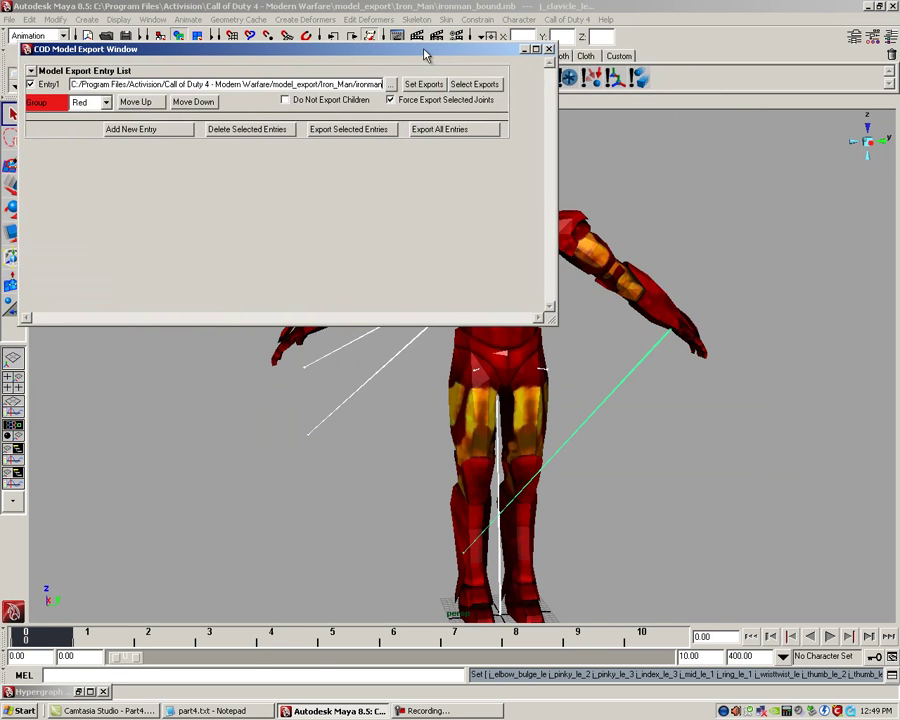
pyautogui.click(479, 88)
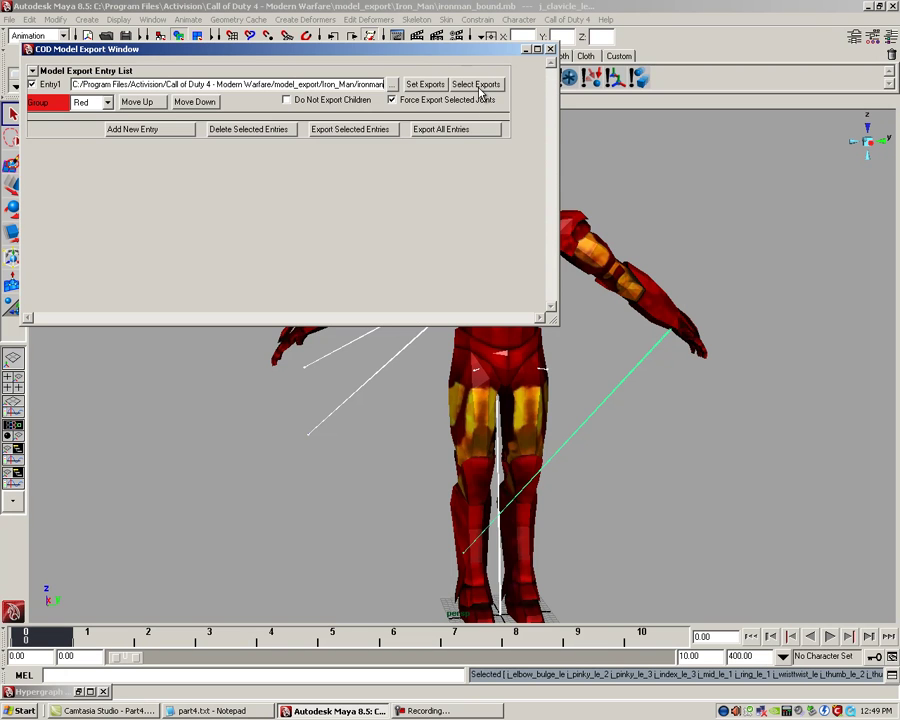
pyautogui.click(527, 48)
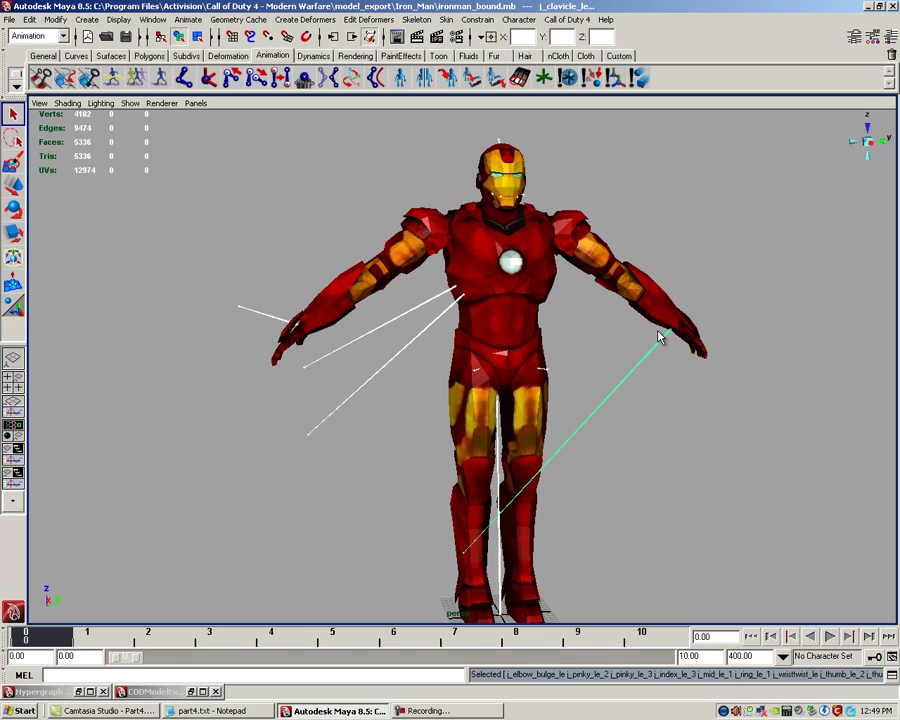
# Hide the use_bind_skeleton layer, add the whole Iron Man mesh to the joint selection, and show the layer again
pyautogui.hotkey('ctrl', 'a')
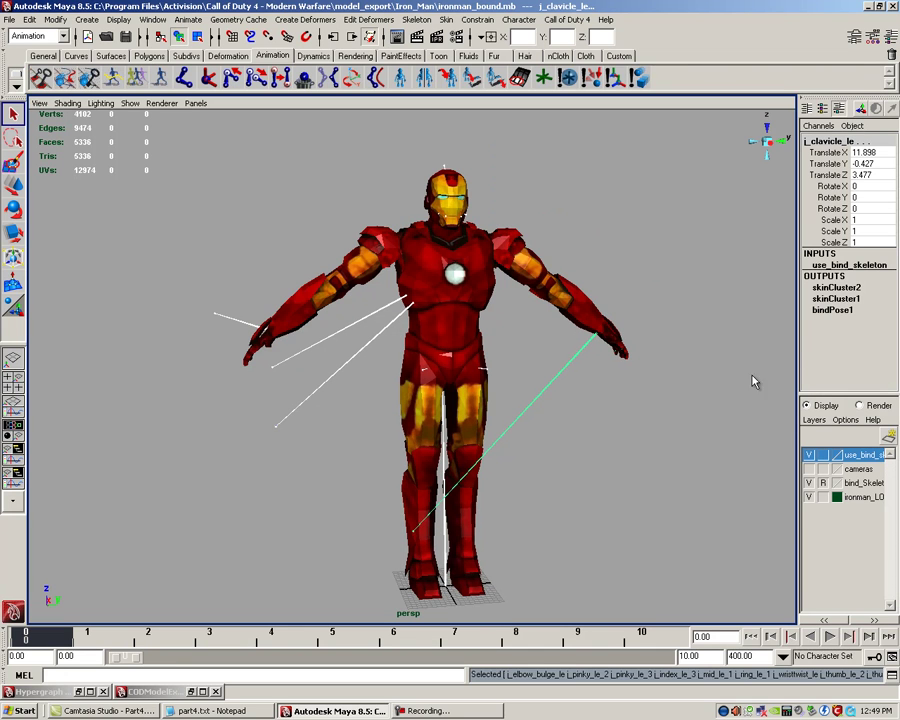
pyautogui.click(810, 455)
pyautogui.scroll(-4, 628, 424)
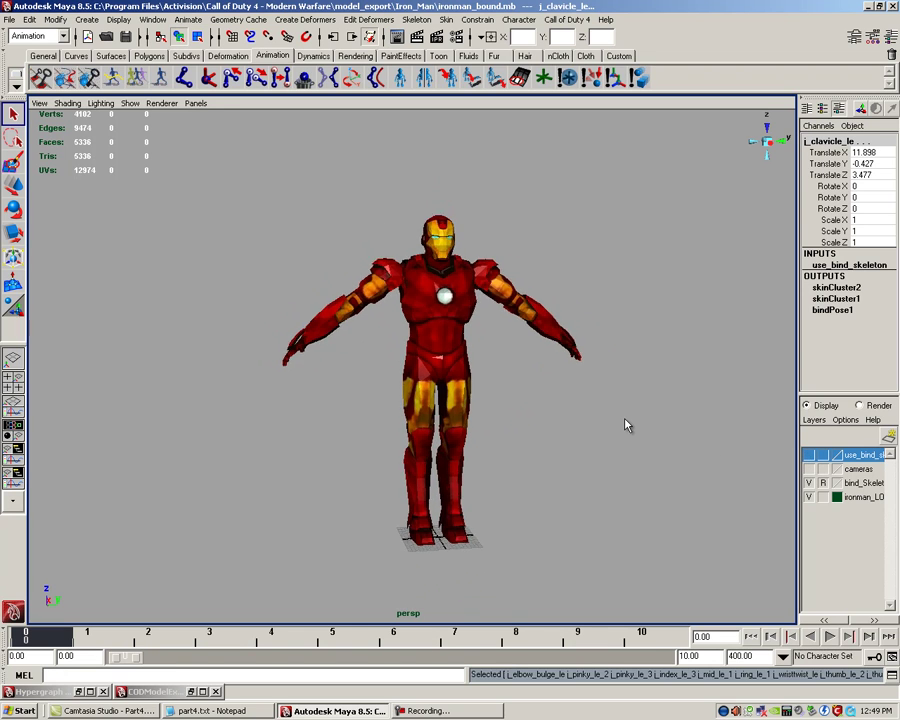
pyautogui.moveTo(280, 204); pyautogui.dragTo(600, 530)
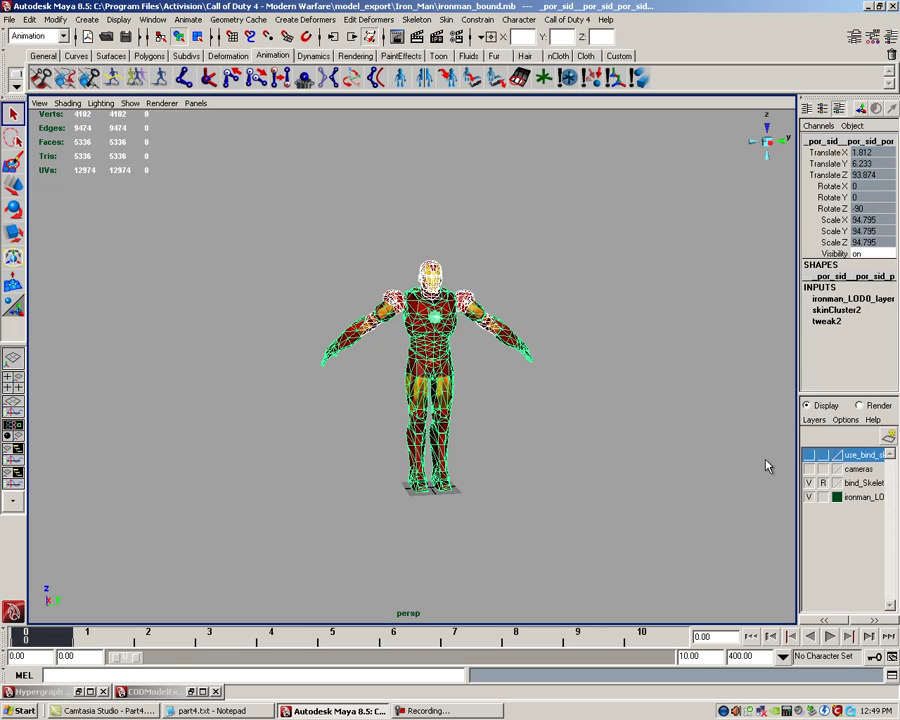
pyautogui.click(809, 455)
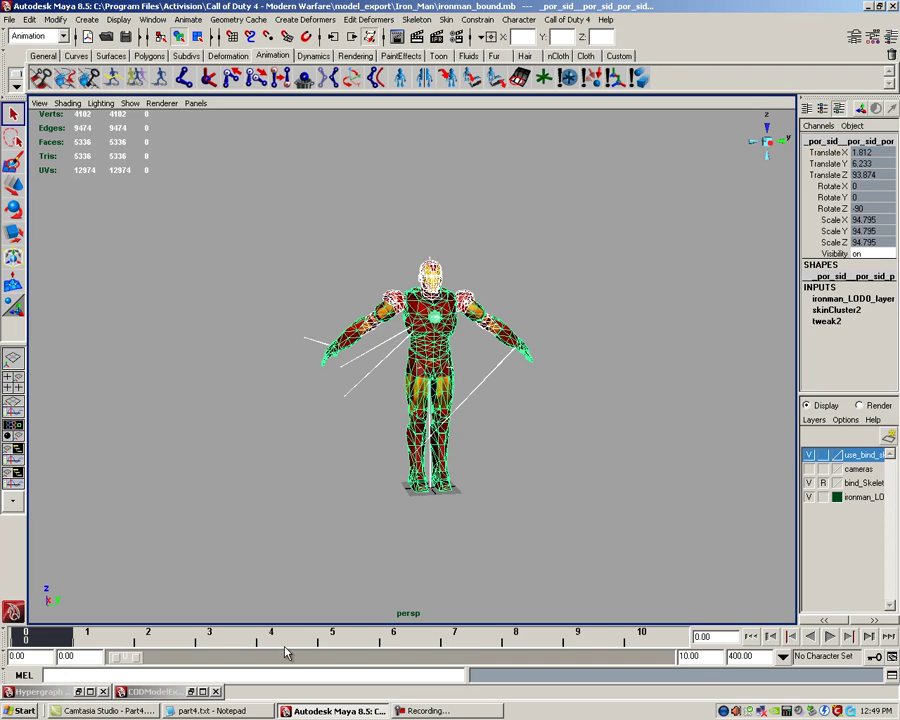
# Restore the COD Model Export window and set the combined mesh and joint selection as Entry1's exports
pyautogui.click(192, 691)
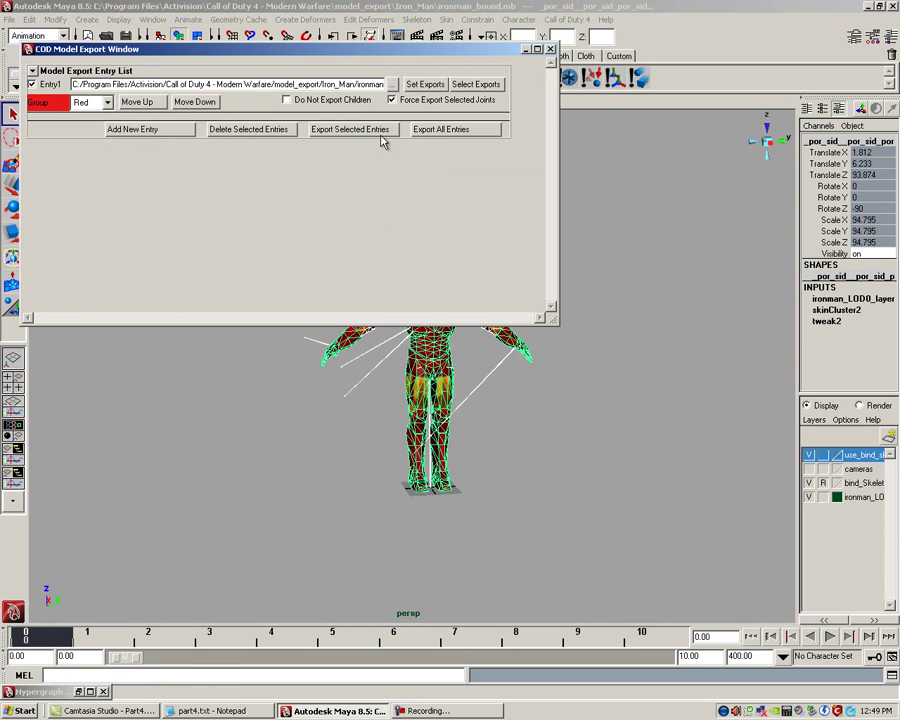
pyautogui.moveTo(261, 48); pyautogui.dragTo(577, 274)
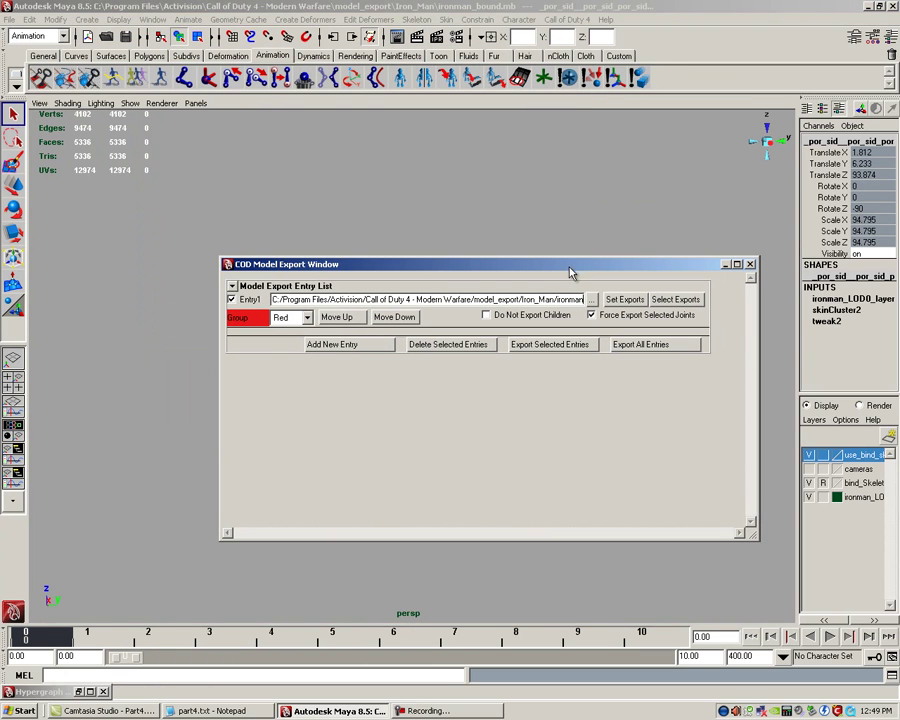
pyautogui.click(625, 301)
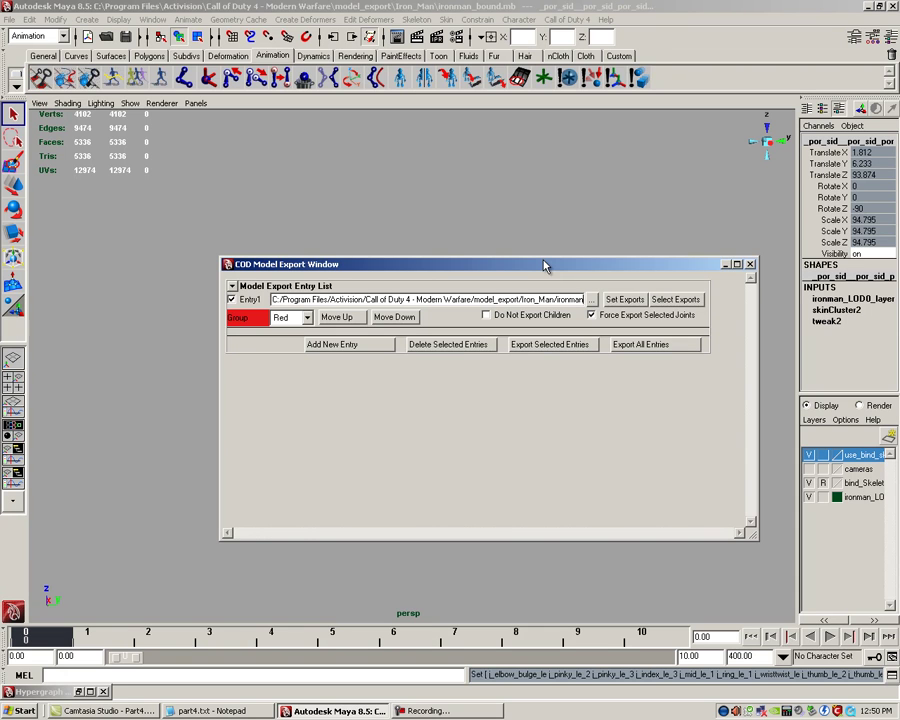
# Reselect Entry1's export objects and check that the mesh, the tags and the used joints are included
pyautogui.click(675, 301)
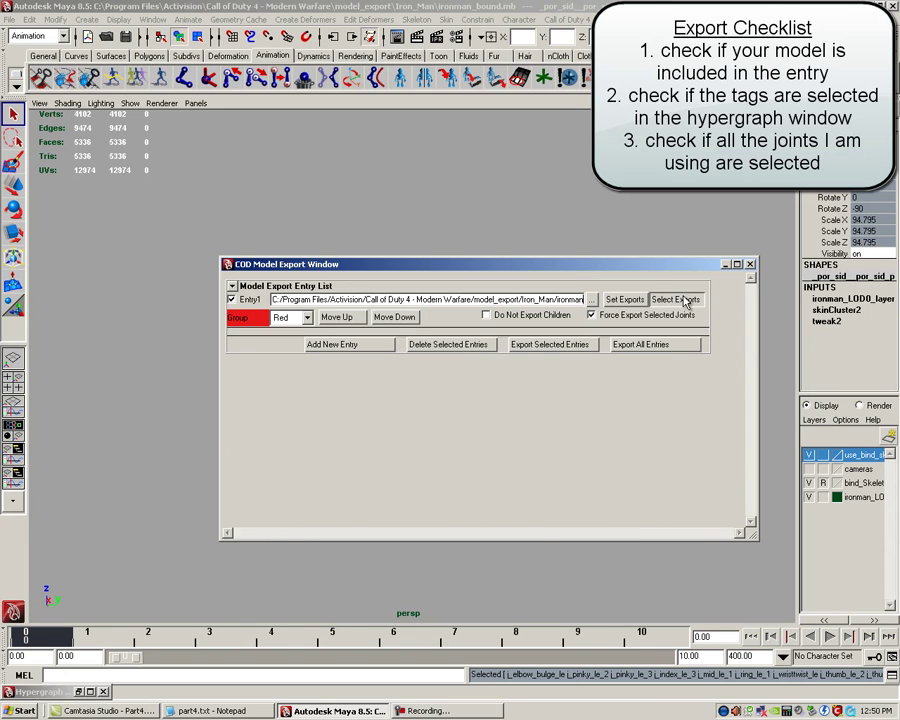
pyautogui.moveTo(640, 265); pyautogui.dragTo(435, 18)
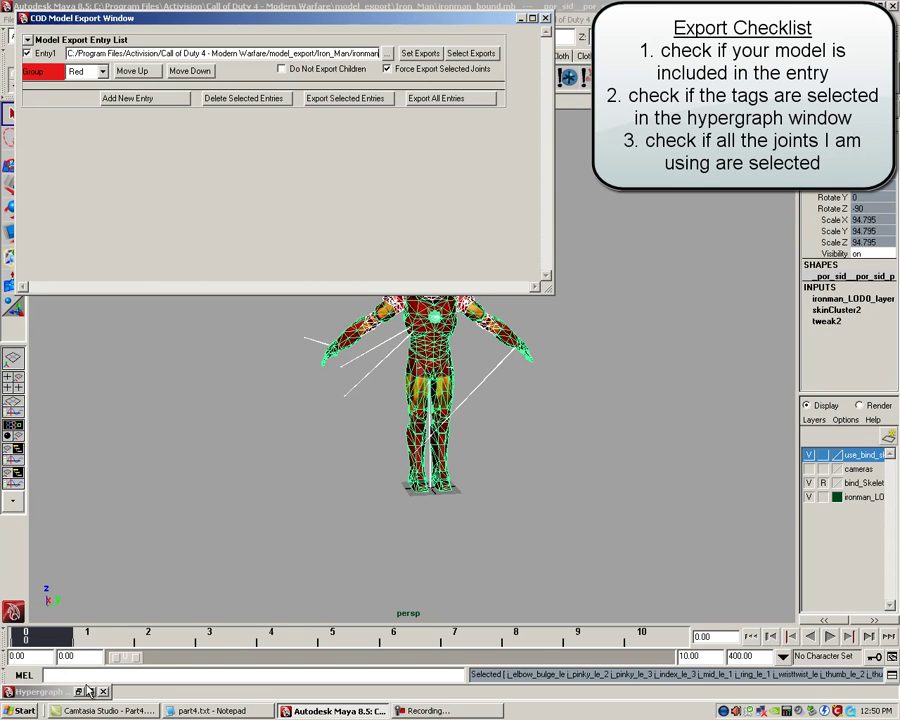
pyautogui.doubleClick(35, 691)
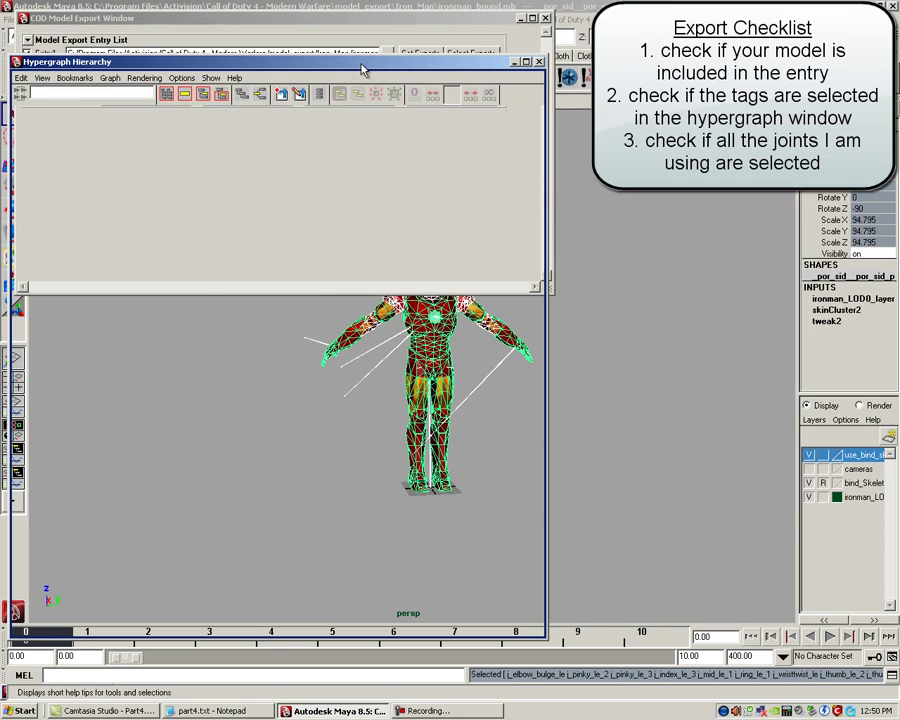
pyautogui.moveTo(362, 66); pyautogui.dragTo(462, 69)
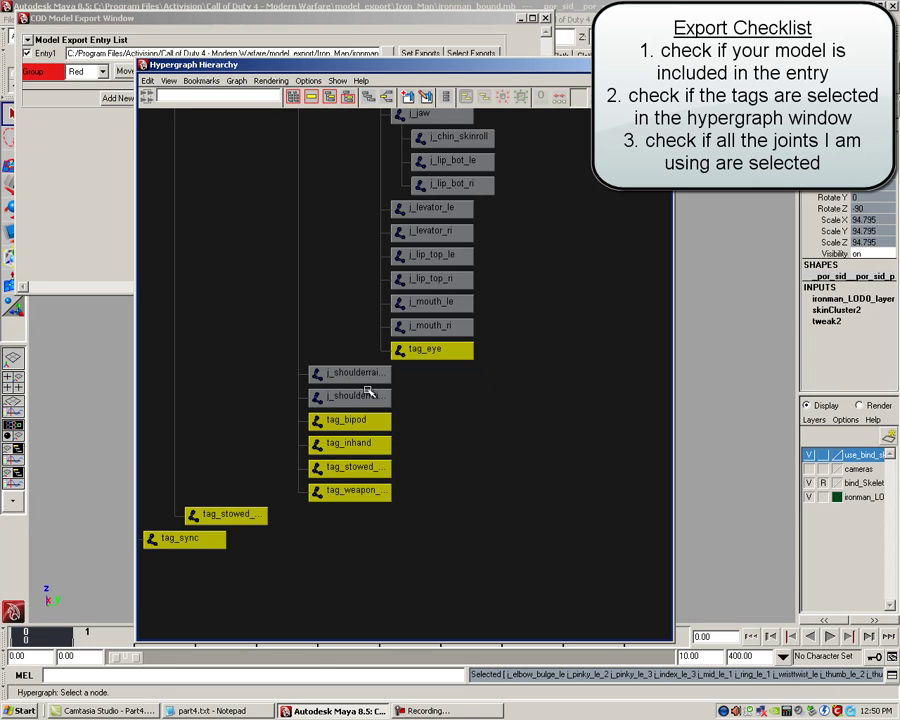
pyautogui.keyDown('alt'); pyautogui.moveTo(371, 390); pyautogui.dragTo(557, 360, button='middle'); pyautogui.keyUp('alt')
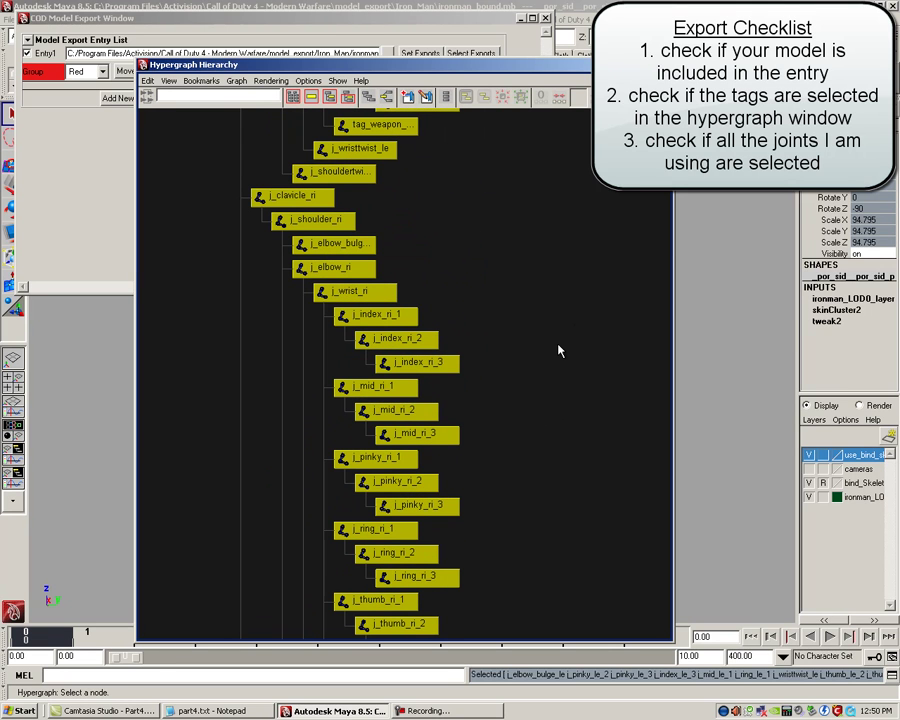
pyautogui.keyDown('alt'); pyautogui.moveTo(560, 345); pyautogui.dragTo(534, 500, button='middle'); pyautogui.keyUp('alt')
pyautogui.keyDown('alt'); pyautogui.moveTo(534, 257); pyautogui.dragTo(487, 314, button='middle'); pyautogui.keyUp('alt')
pyautogui.keyDown('alt'); pyautogui.moveTo(531, 407); pyautogui.dragTo(518, 263, button='middle'); pyautogui.keyUp('alt')
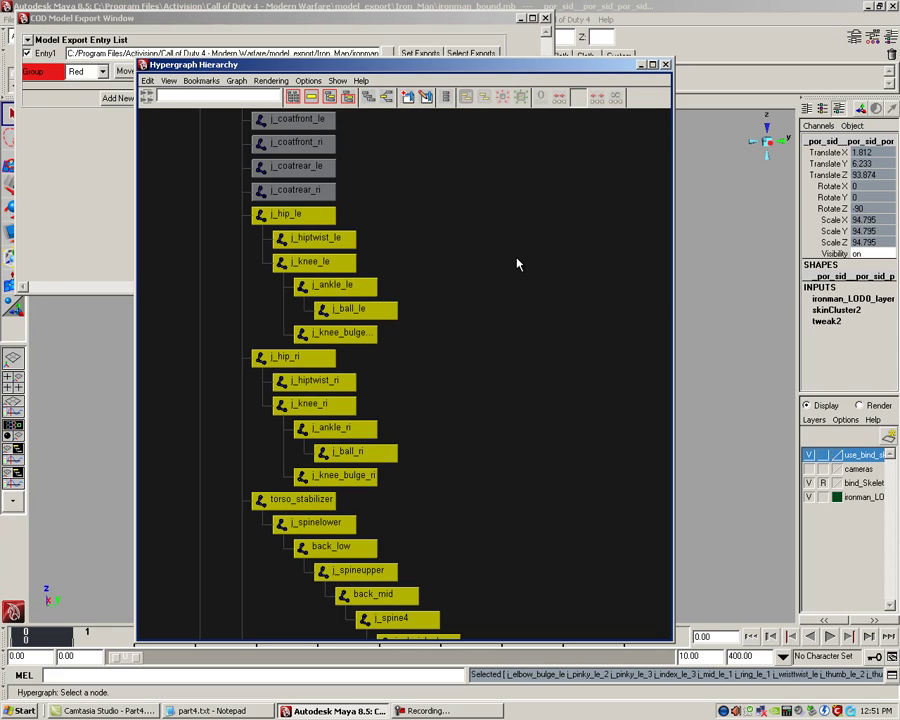
pyautogui.click(640, 65)
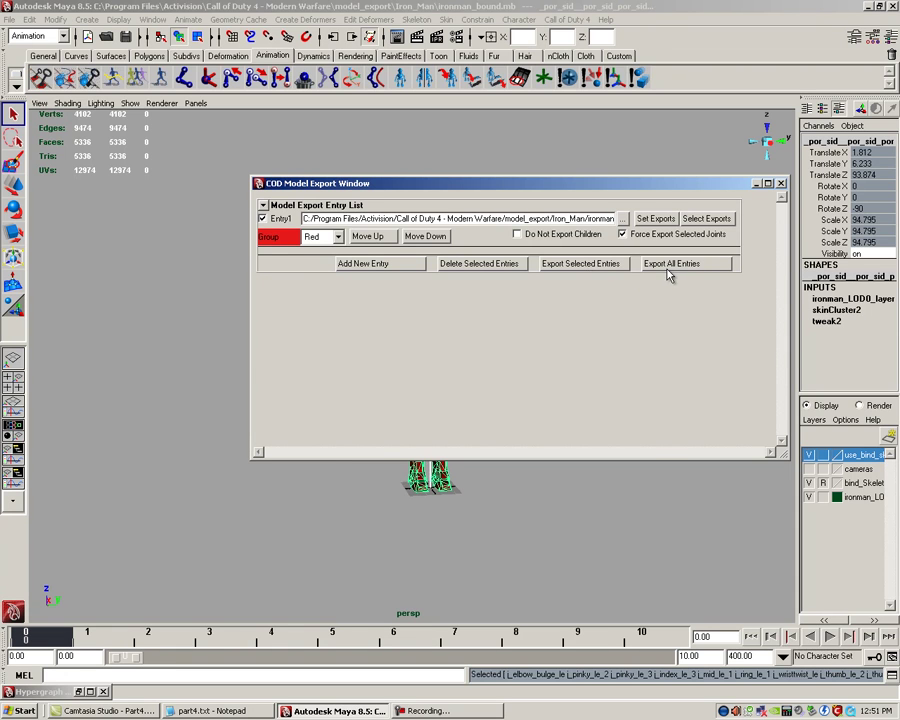
pyautogui.click(263, 219)
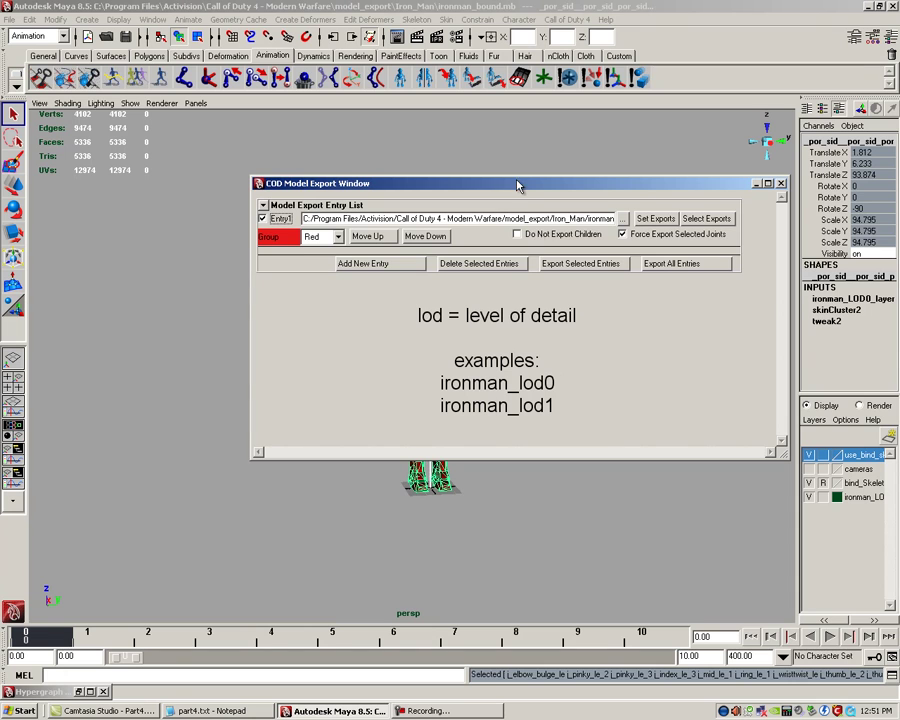
pyautogui.moveTo(518, 190); pyautogui.dragTo(488, 185)
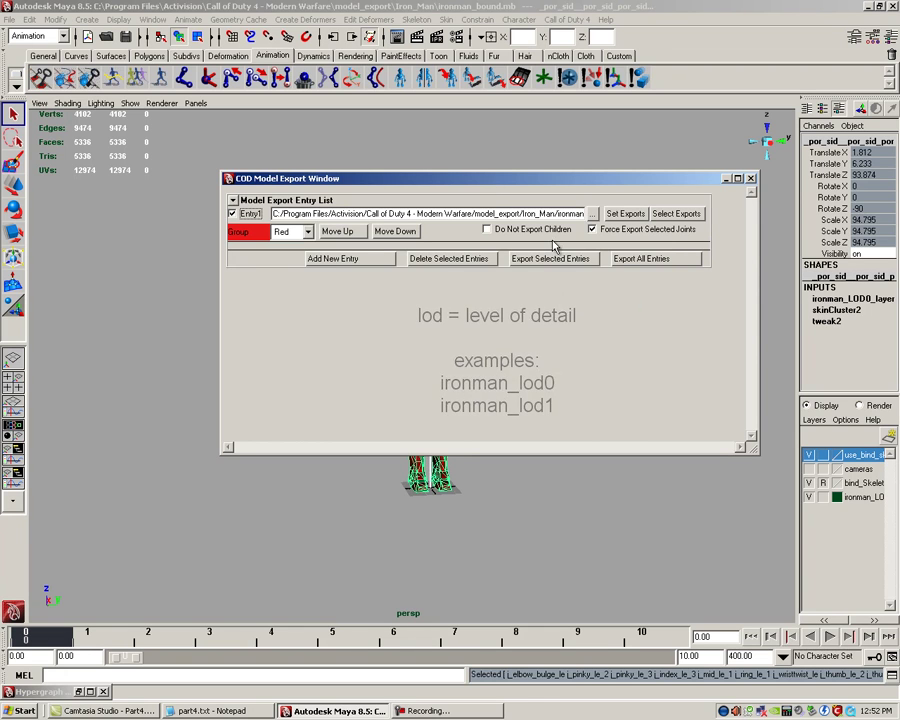
# Export the selected Entry1 from the COD Model Export window, saving the changes to ironman_bound.mb when asked
pyautogui.moveTo(541, 184); pyautogui.dragTo(534, 200)
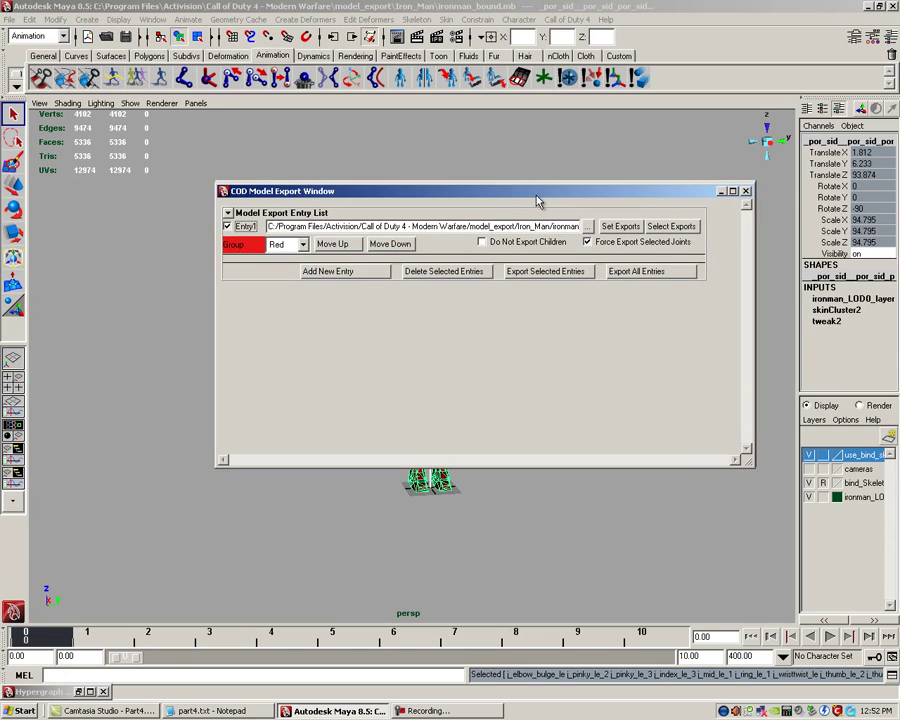
pyautogui.click(541, 281)
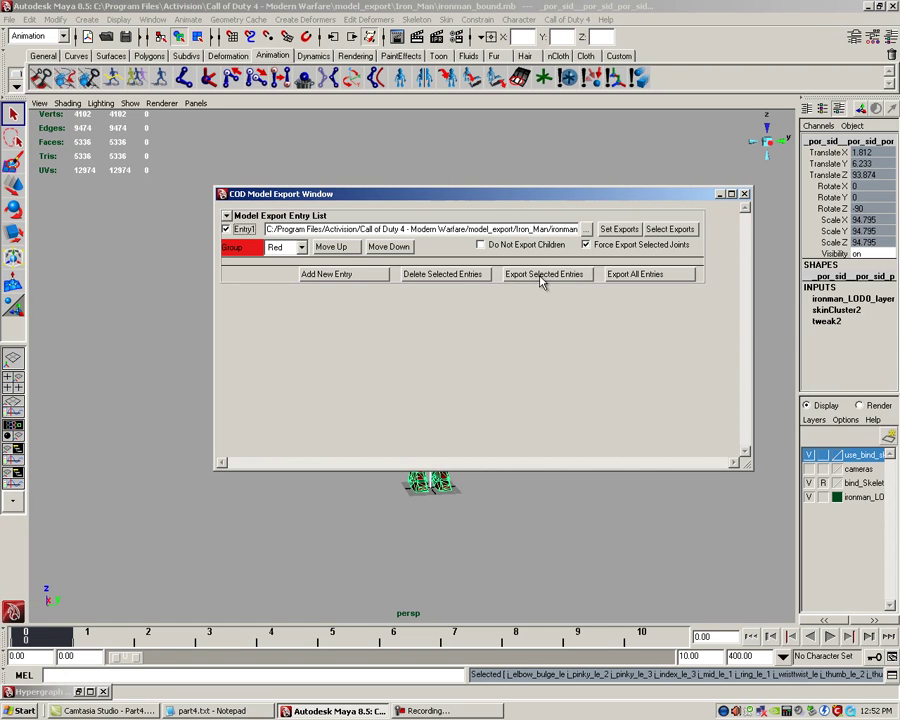
pyautogui.moveTo(515, 288); pyautogui.dragTo(450, 321)
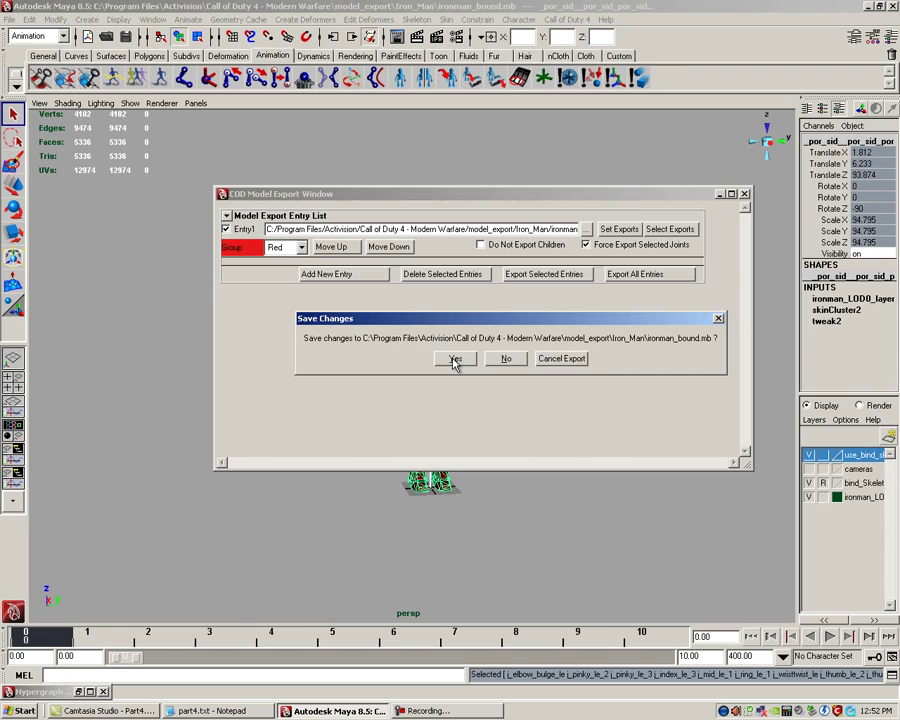
pyautogui.click(454, 360)
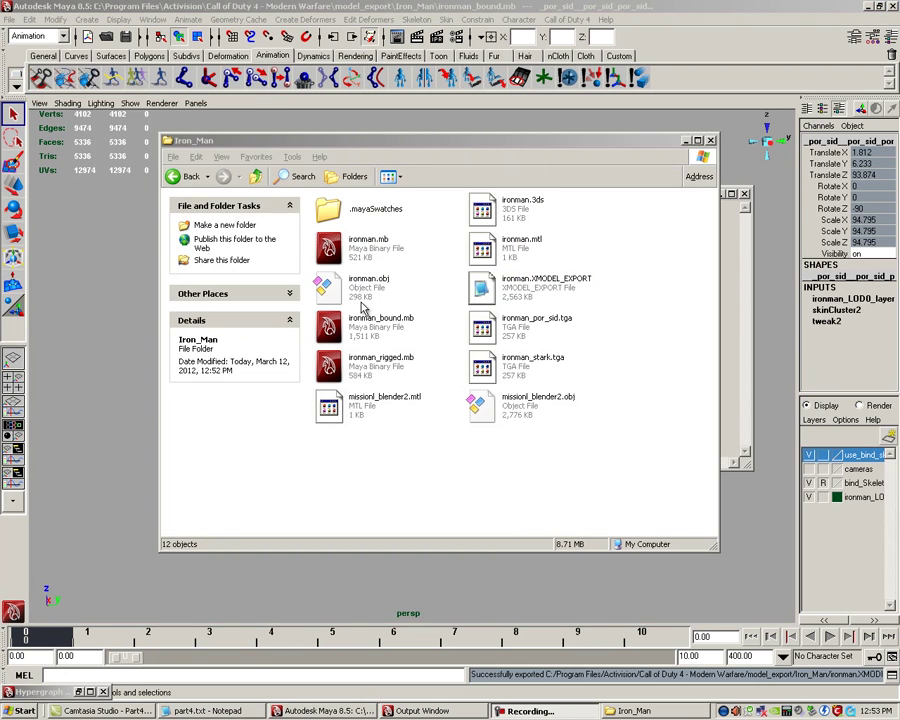
# Locate the exported ironman.XMODEL_EXPORT file in the Iron_Man folder and select it
pyautogui.click(287, 165)
pyautogui.moveTo(250, 140); pyautogui.dragTo(262, 160)
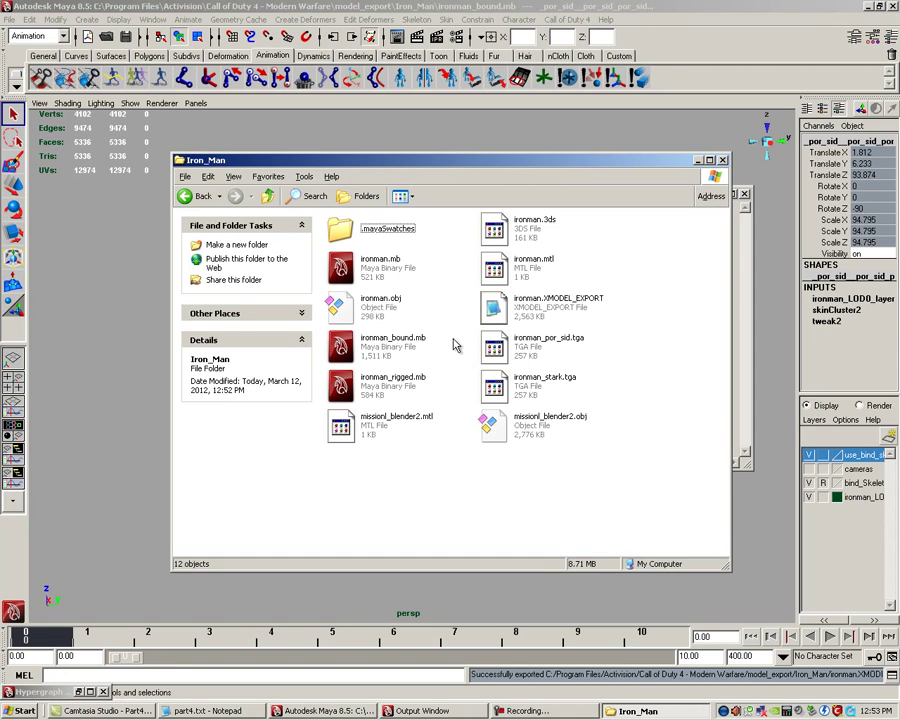
pyautogui.click(566, 314)
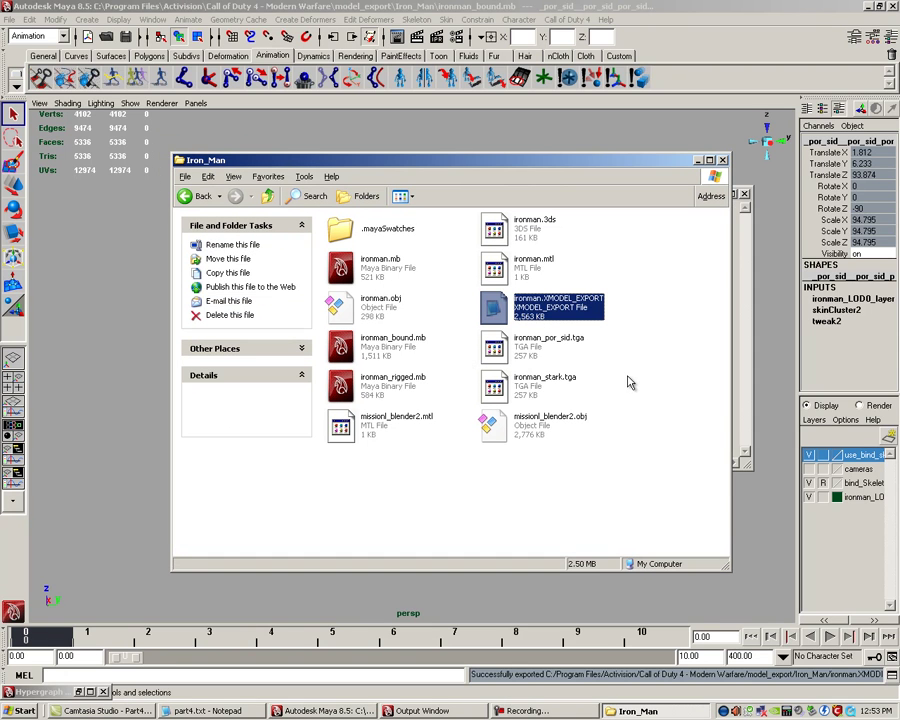